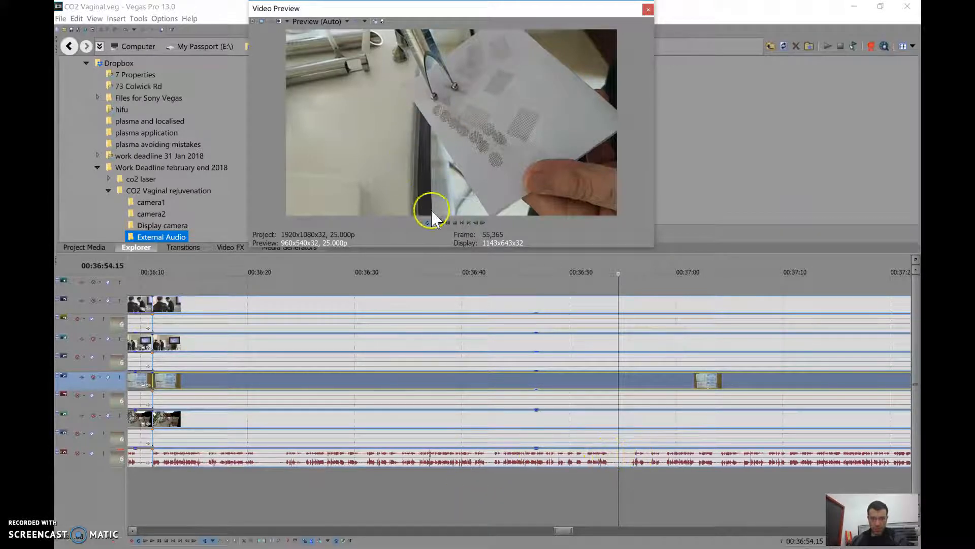
# Play the handpiece close-up footage from about 00:36:54 to 00:37:13, pausing to review the laser demonstration
pyautogui.click(441, 222)
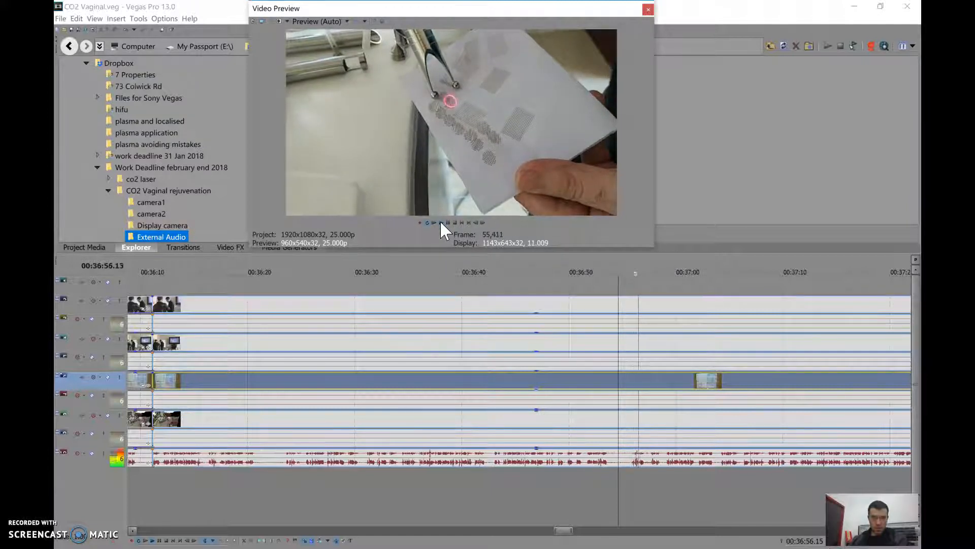
pyautogui.click(444, 223)
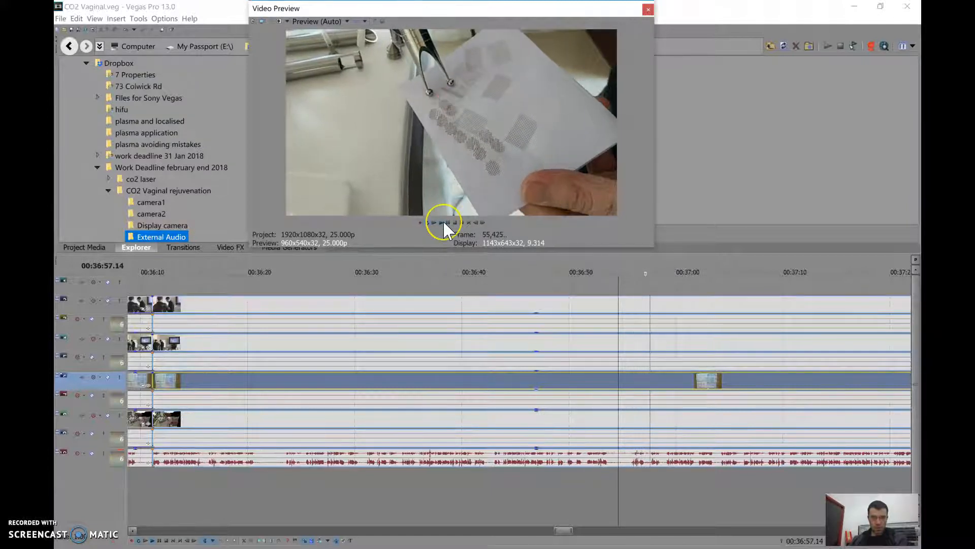
pyautogui.click(444, 223)
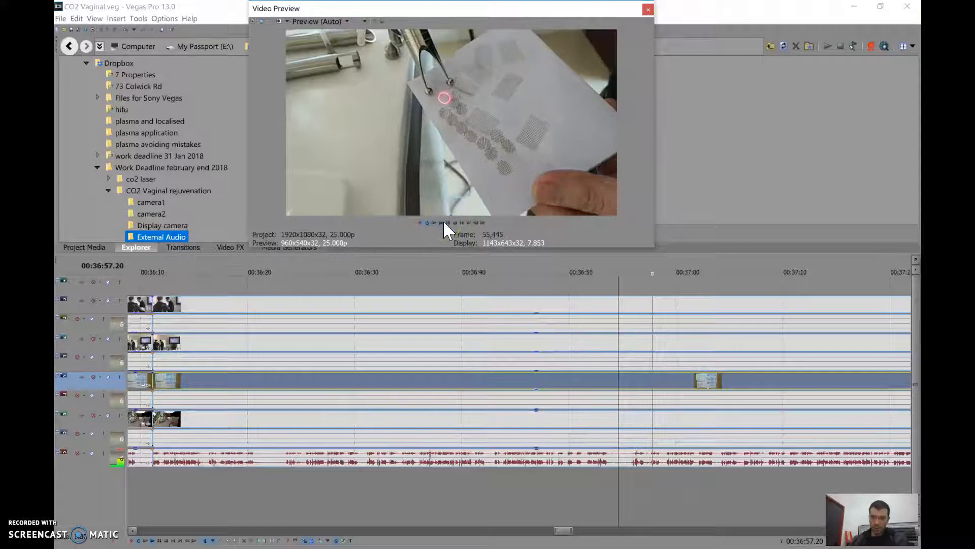
pyautogui.click(451, 227)
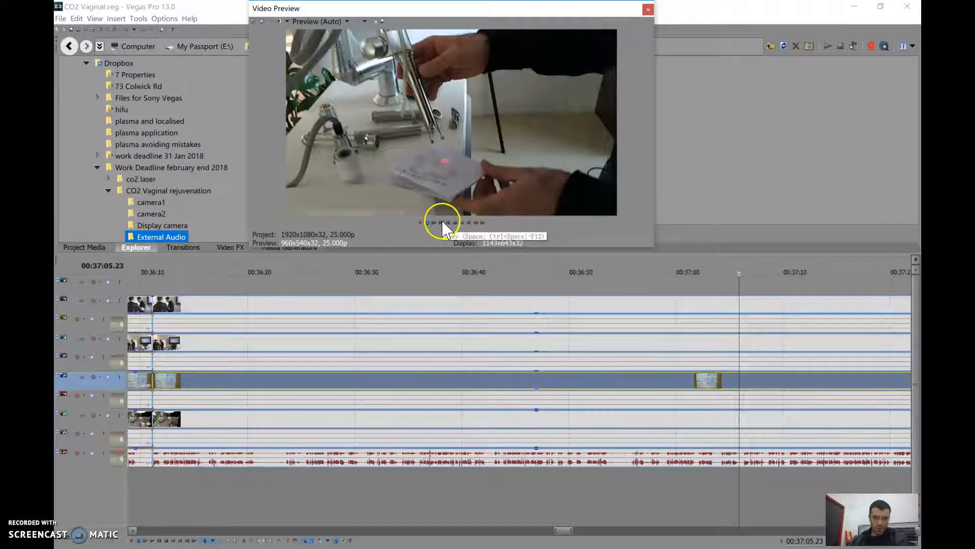
pyautogui.click(442, 223)
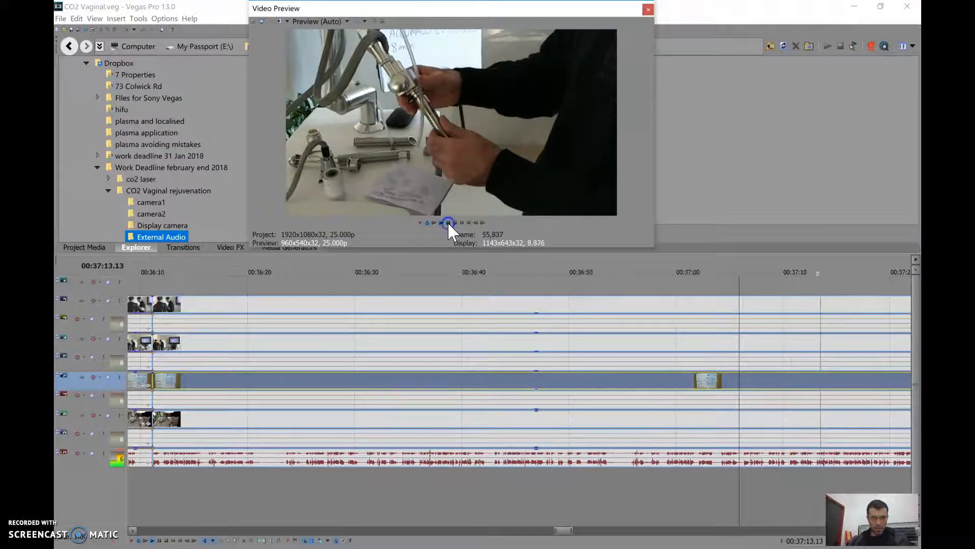
pyautogui.press('Return')
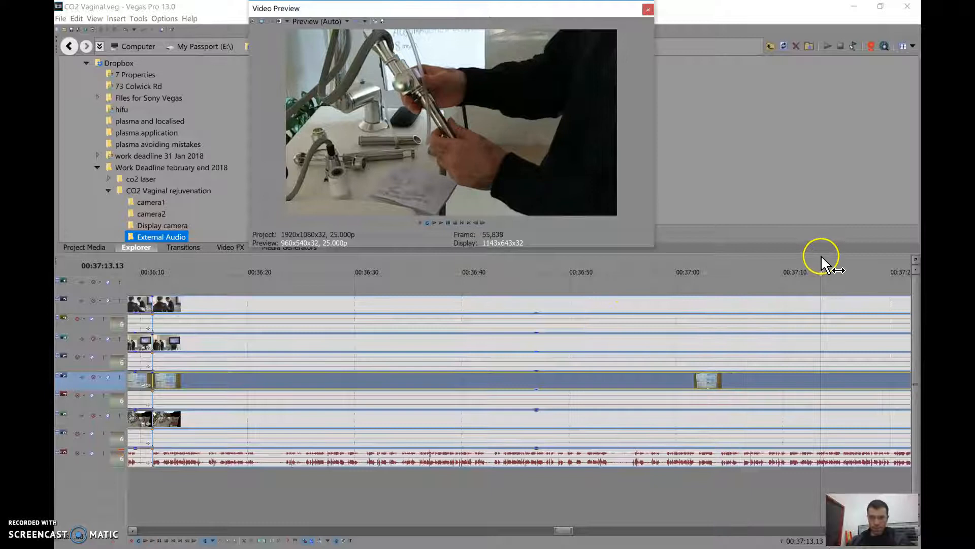
# Preview the camera footage in the long uncut section at about 00:50:11
pyautogui.scroll(-3, 819, 257)
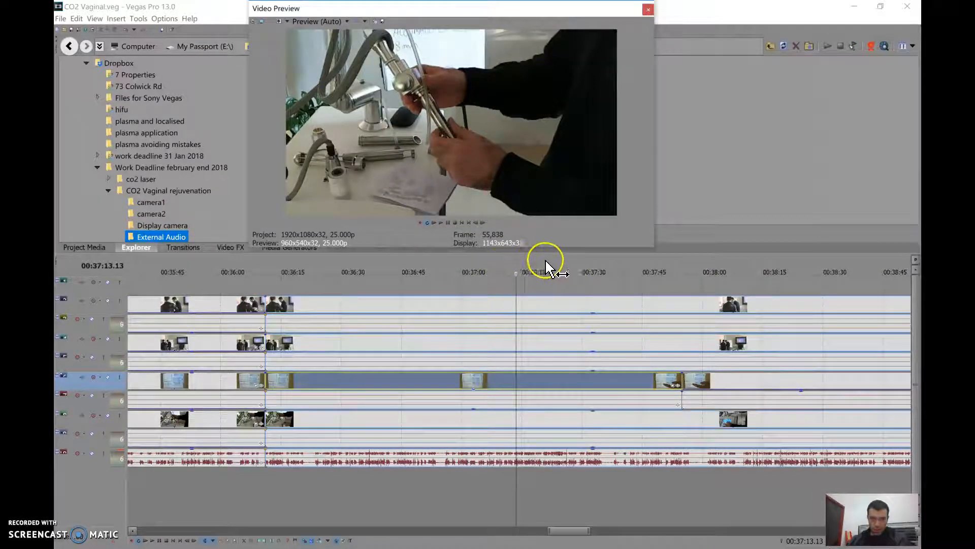
pyautogui.scroll(-3, 778, 274)
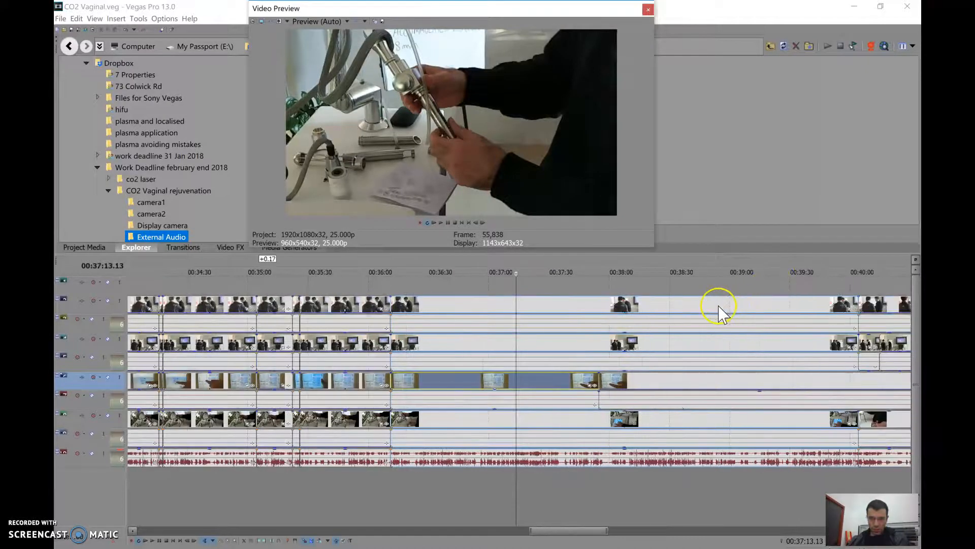
pyautogui.scroll(-2, 721, 312)
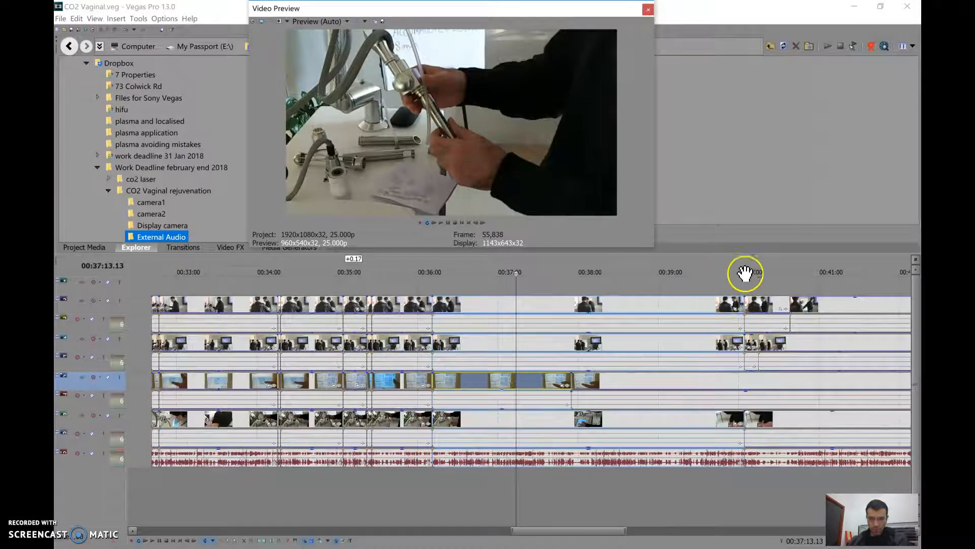
pyautogui.scroll(-2, 810, 274)
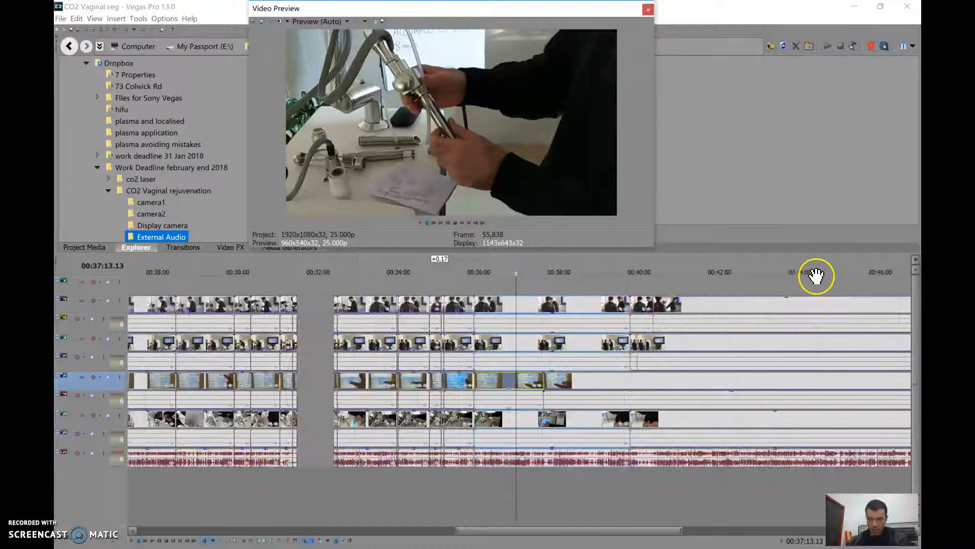
pyautogui.scroll(-2, 762, 311)
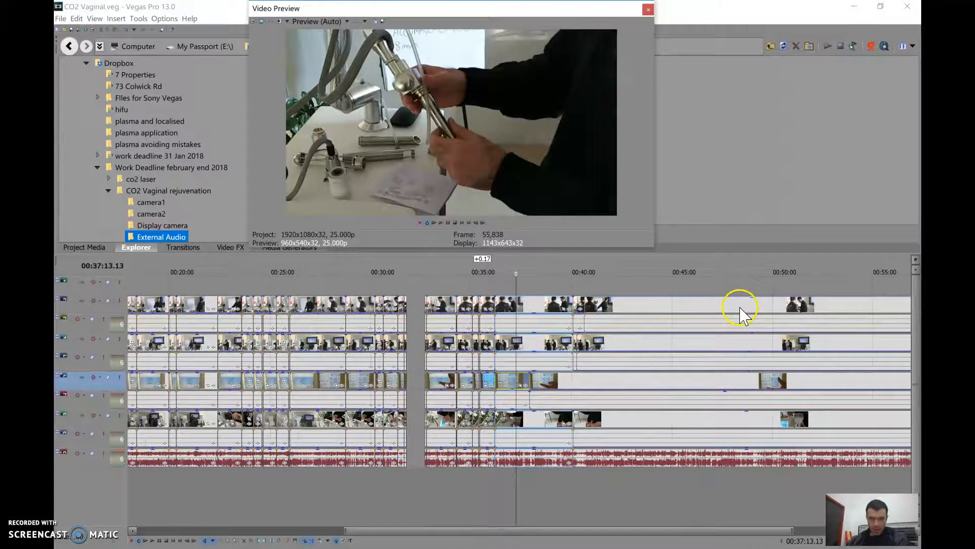
pyautogui.scroll(-1, 589, 299)
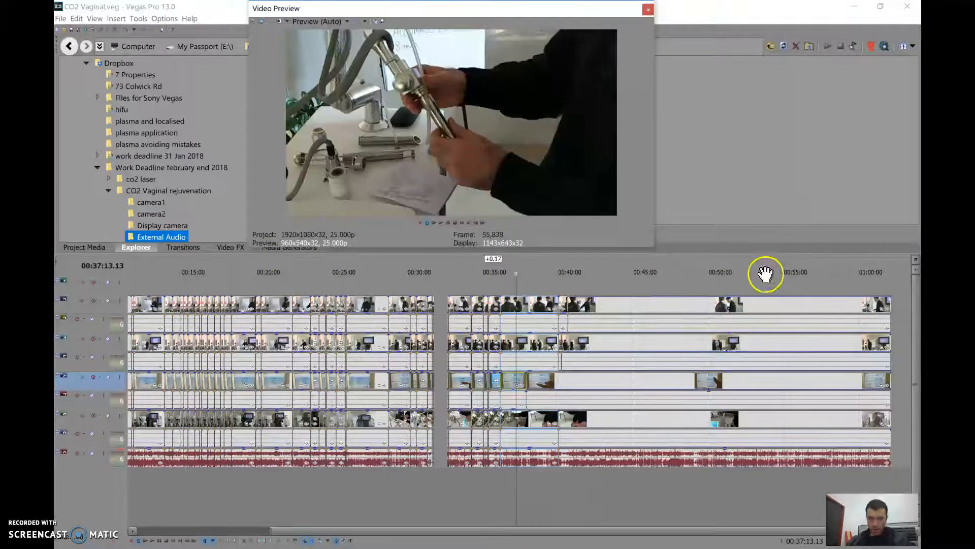
pyautogui.click(712, 269)
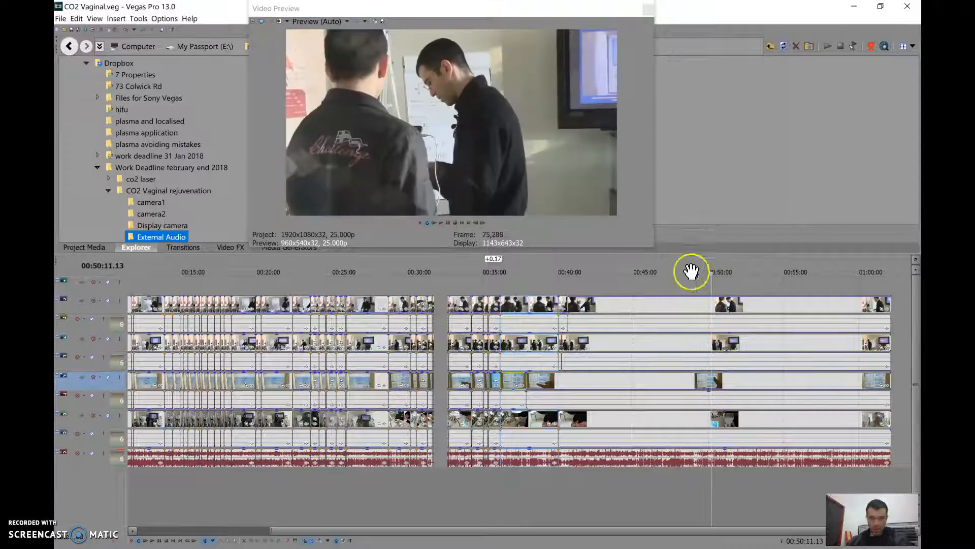
pyautogui.click(440, 222)
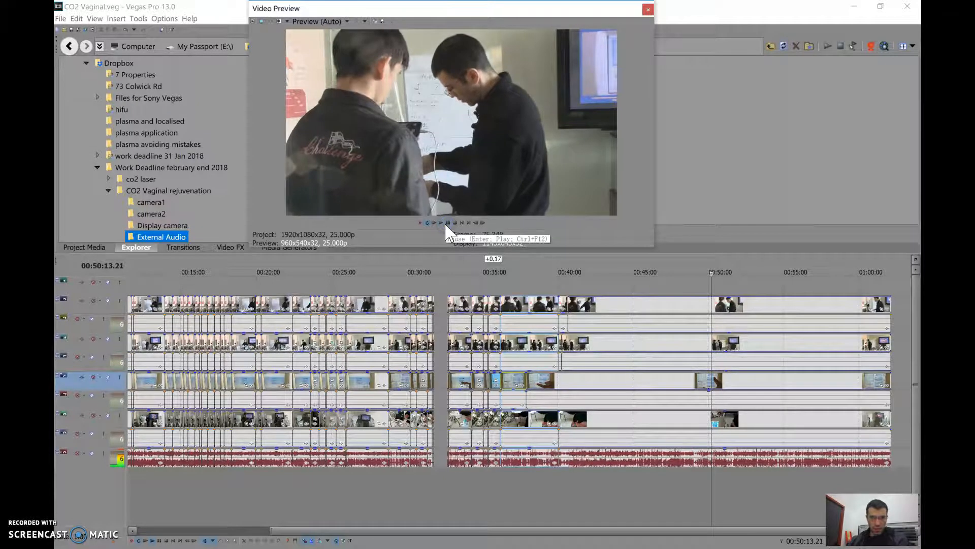
pyautogui.click(447, 224)
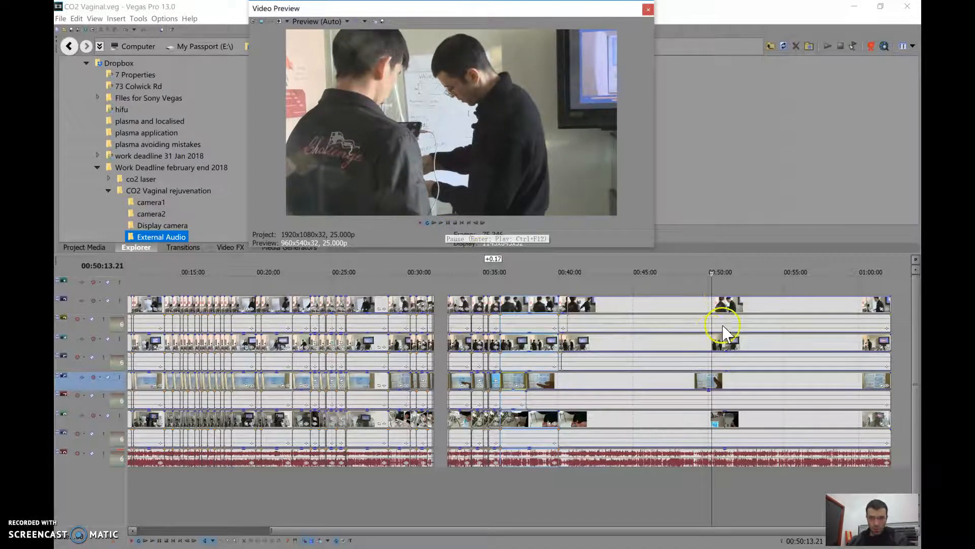
# Scrub back through the uncut camera footage and split the grouped clips at 00:45:31.06
pyautogui.click(690, 305)
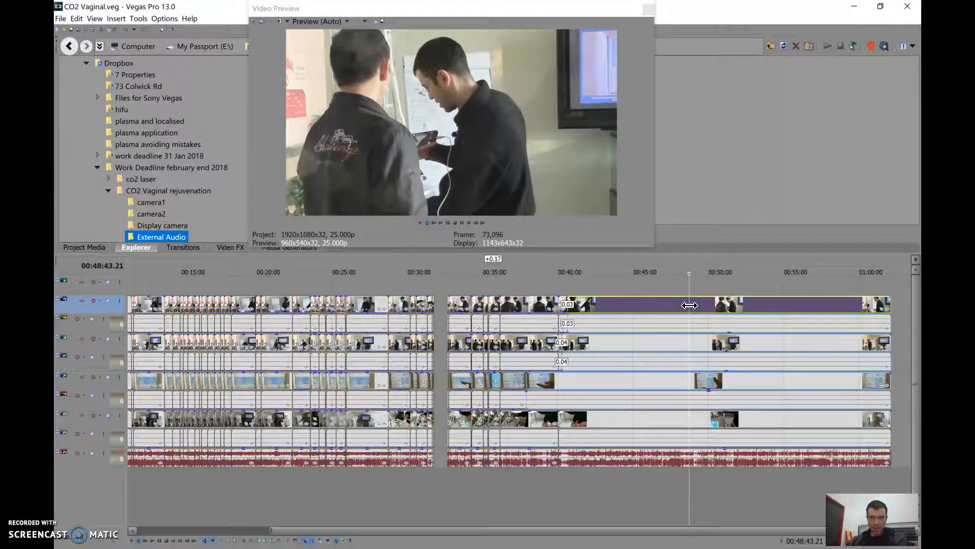
pyautogui.click(674, 260)
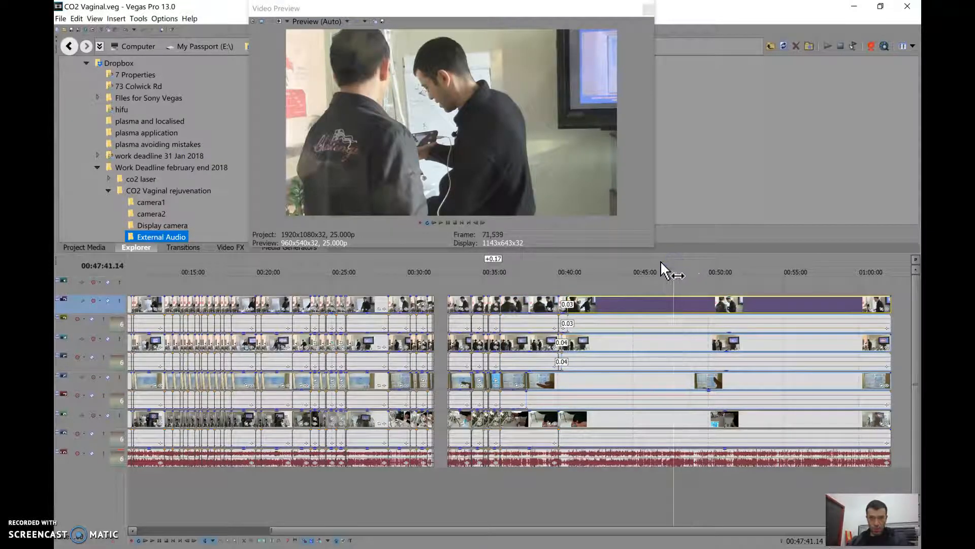
pyautogui.click(656, 263)
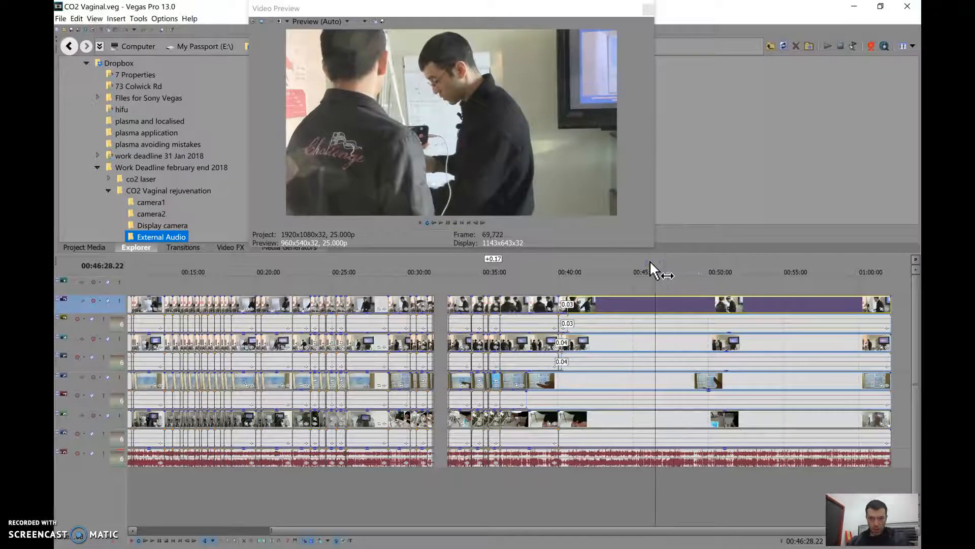
pyautogui.click(645, 261)
pyautogui.click(642, 263)
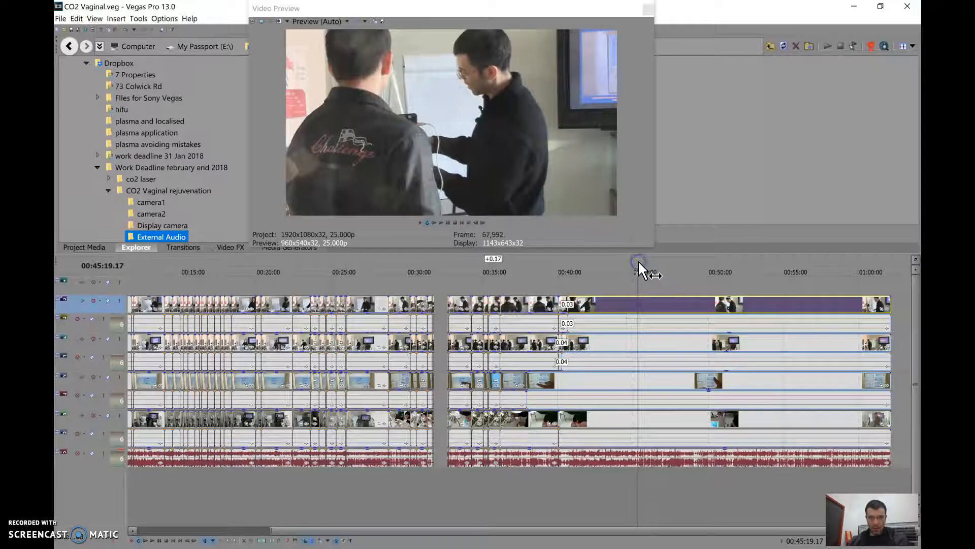
pyautogui.click(639, 262)
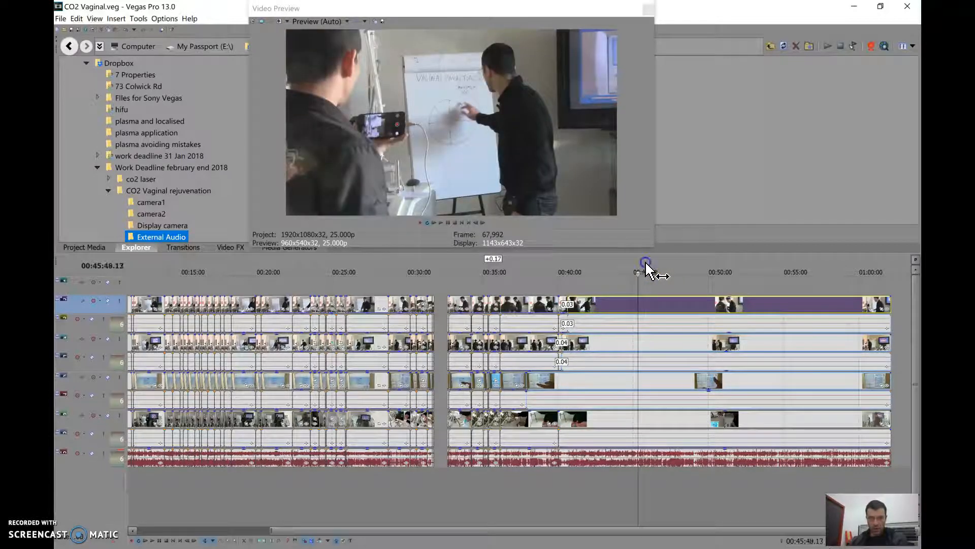
pyautogui.click(645, 266)
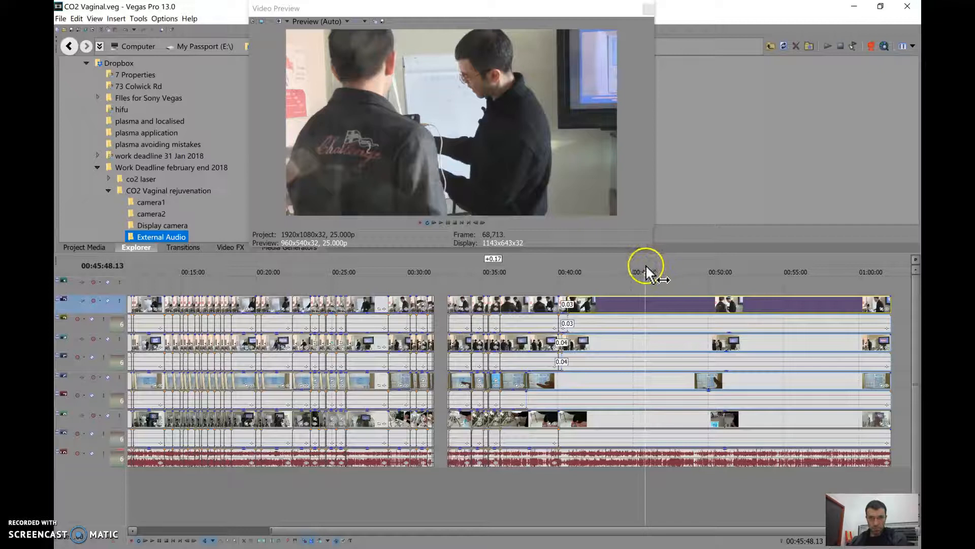
pyautogui.click(641, 264)
pyautogui.press('s')
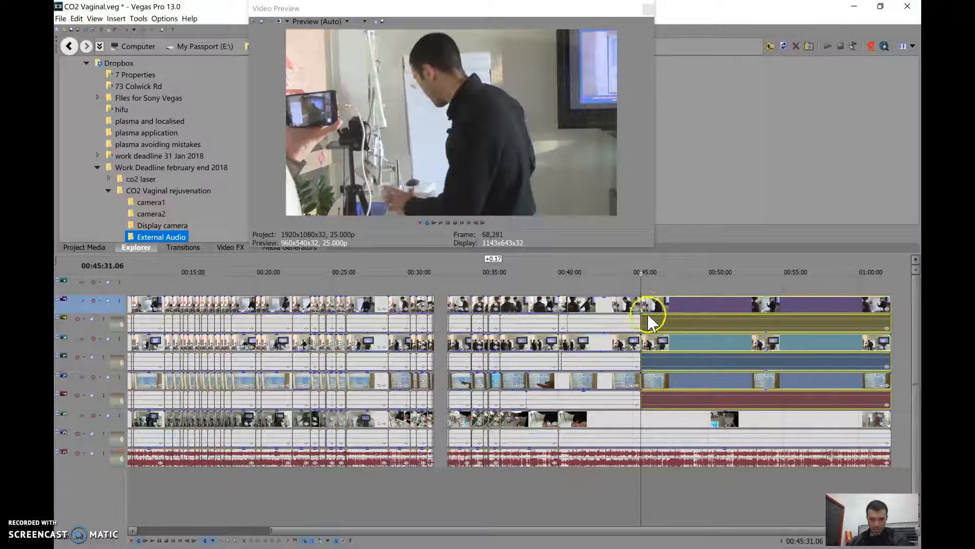
# Lower the opacity of the upper camera clips after the 00:45:31 split so the machine's display footage shows in the preview
pyautogui.click(664, 269)
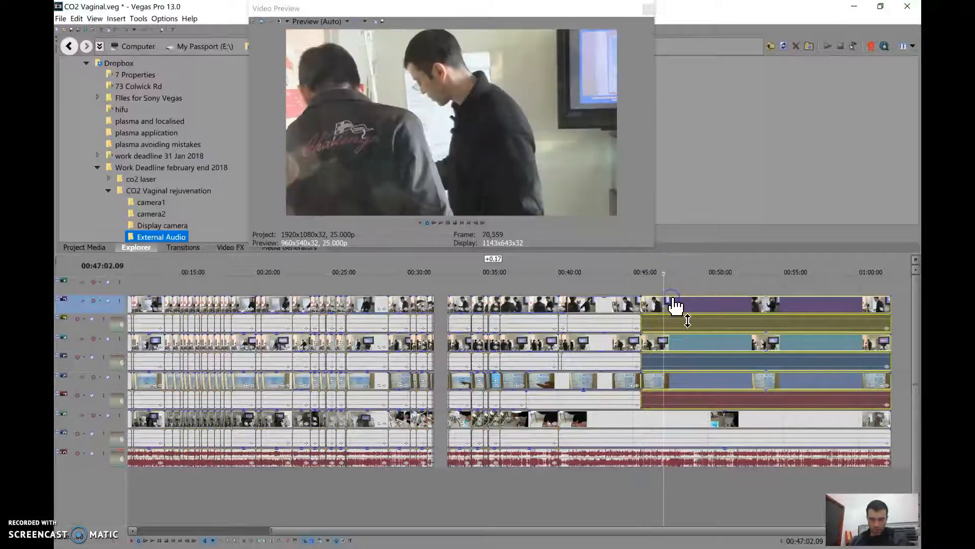
pyautogui.click(673, 301)
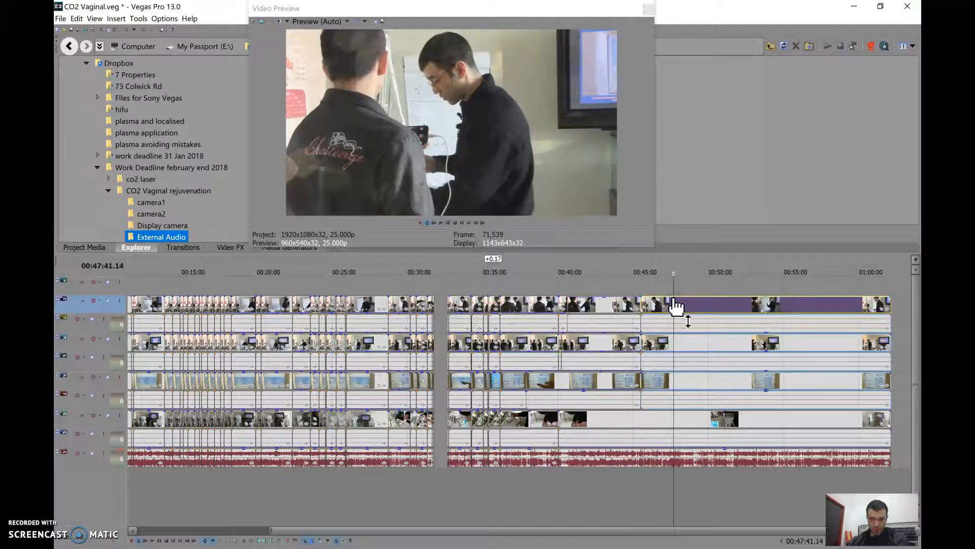
pyautogui.moveTo(673, 298); pyautogui.dragTo(671, 323)
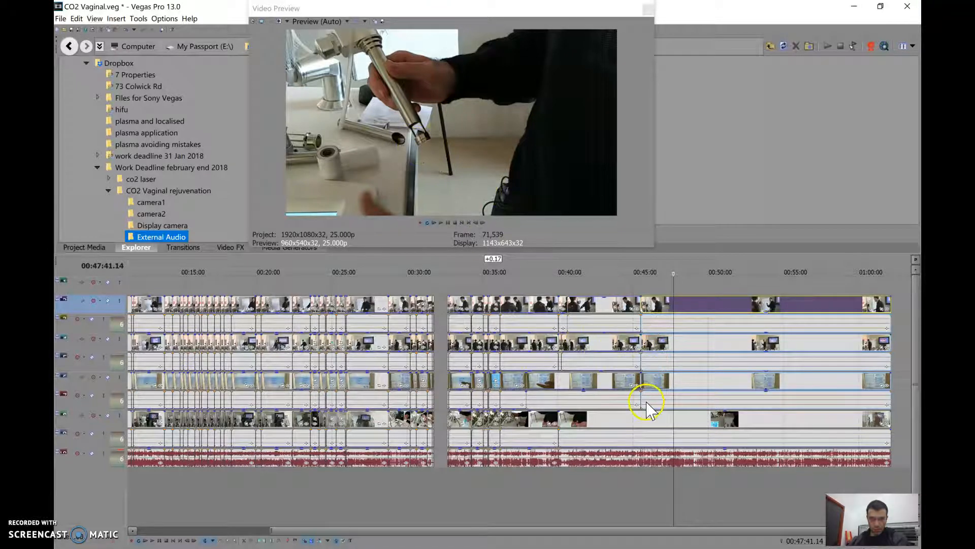
pyautogui.click(669, 384)
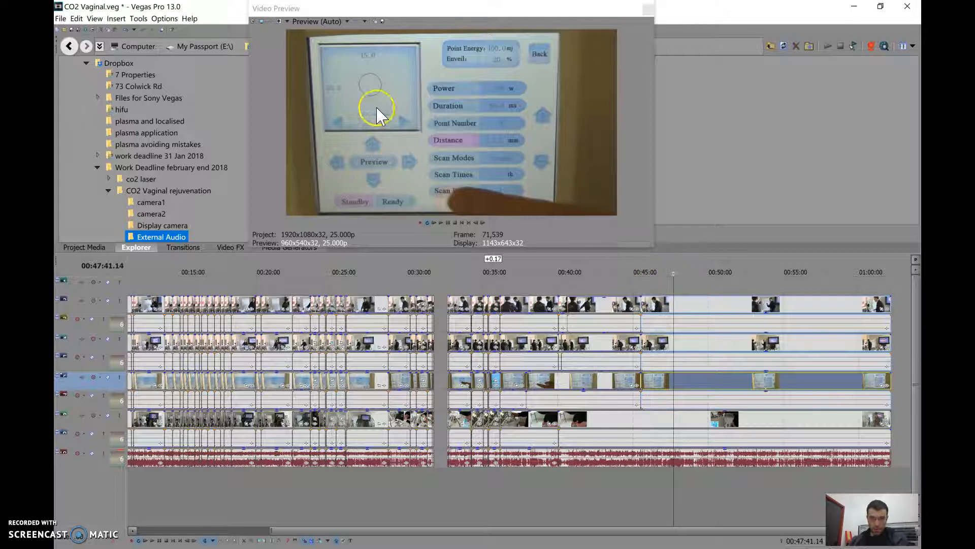
# Review the display footage from the 00:45:31 split onward and split the grouped clips again at 00:46:49.17
pyautogui.click(643, 263)
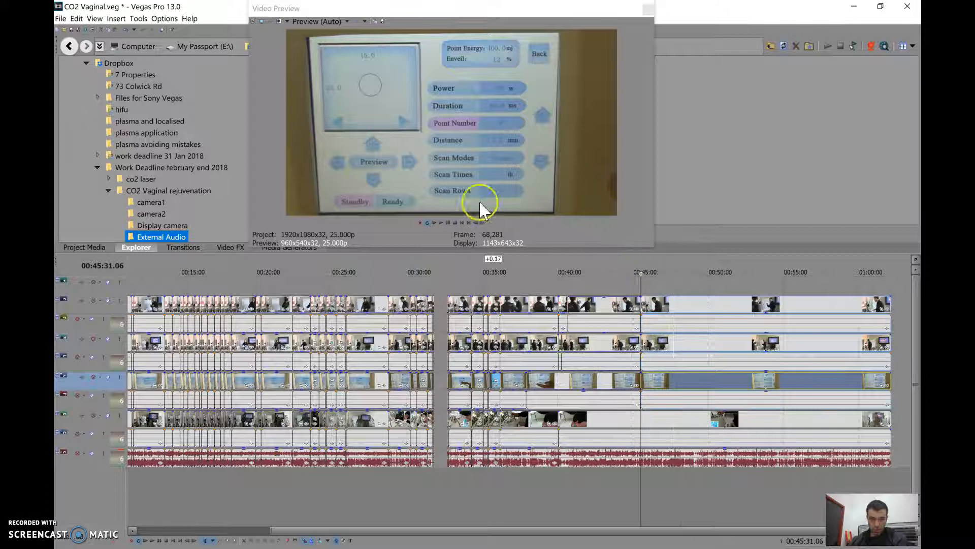
pyautogui.click(441, 223)
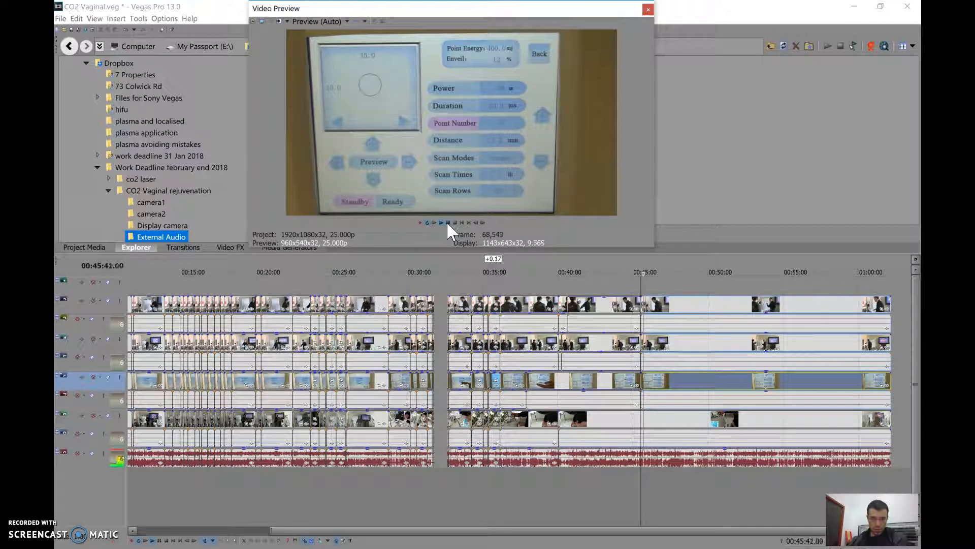
pyautogui.click(448, 223)
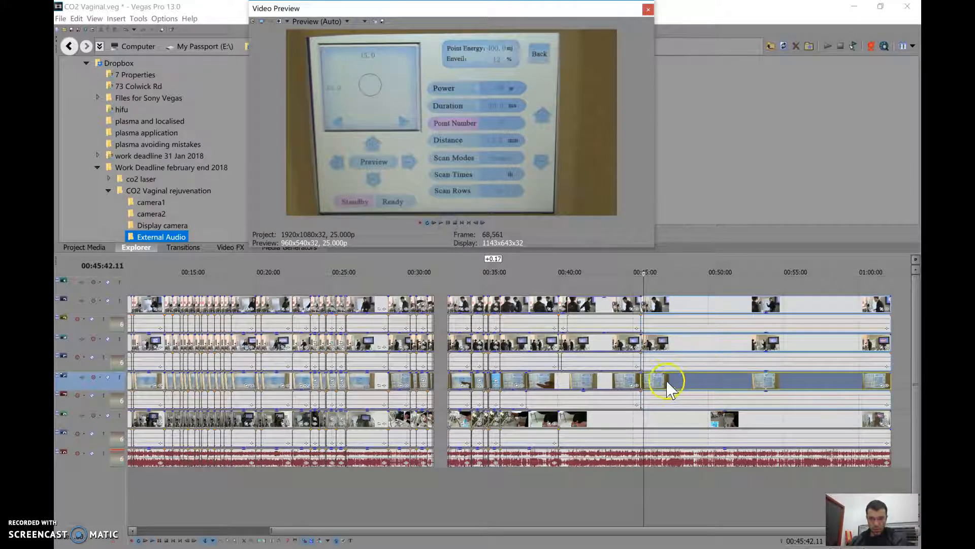
pyautogui.click(652, 262)
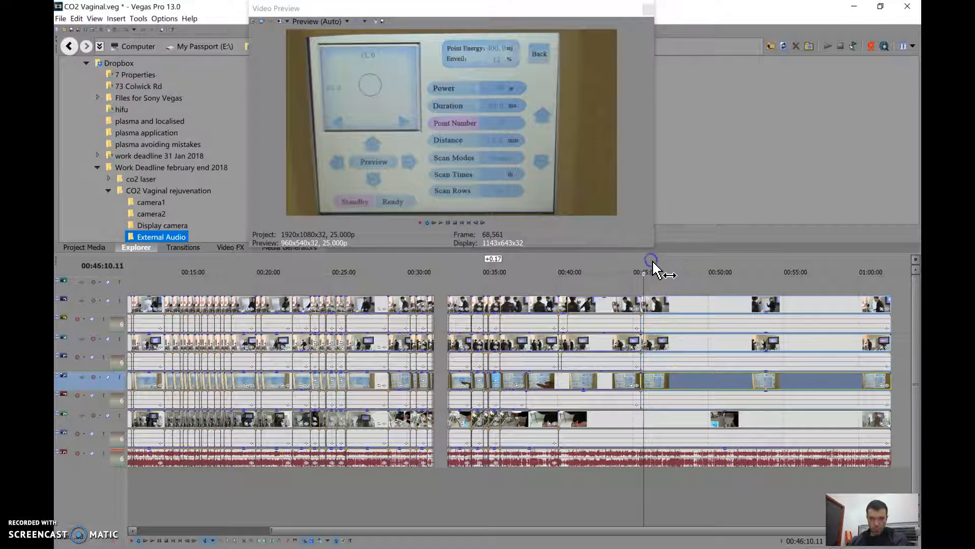
pyautogui.click(659, 264)
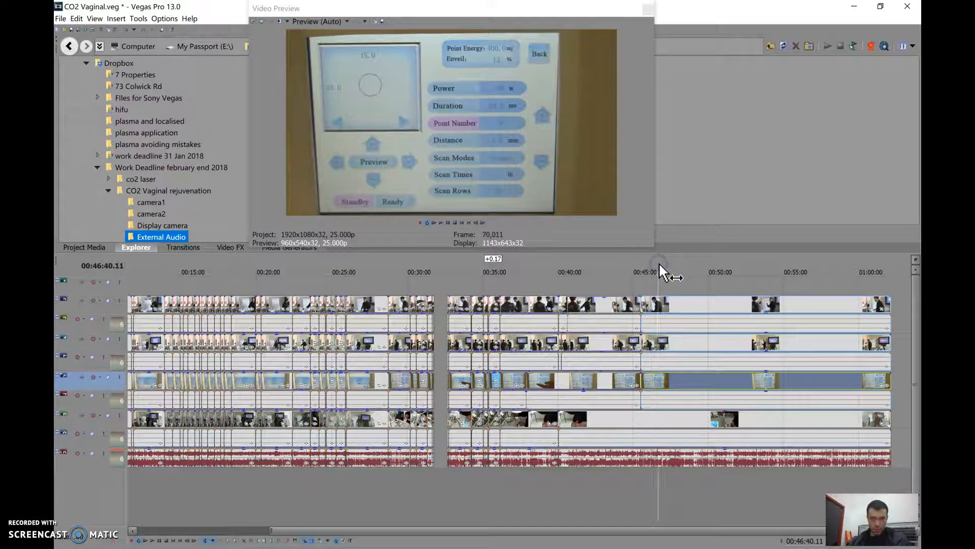
pyautogui.click(661, 265)
pyautogui.click(660, 383)
pyautogui.press('s')
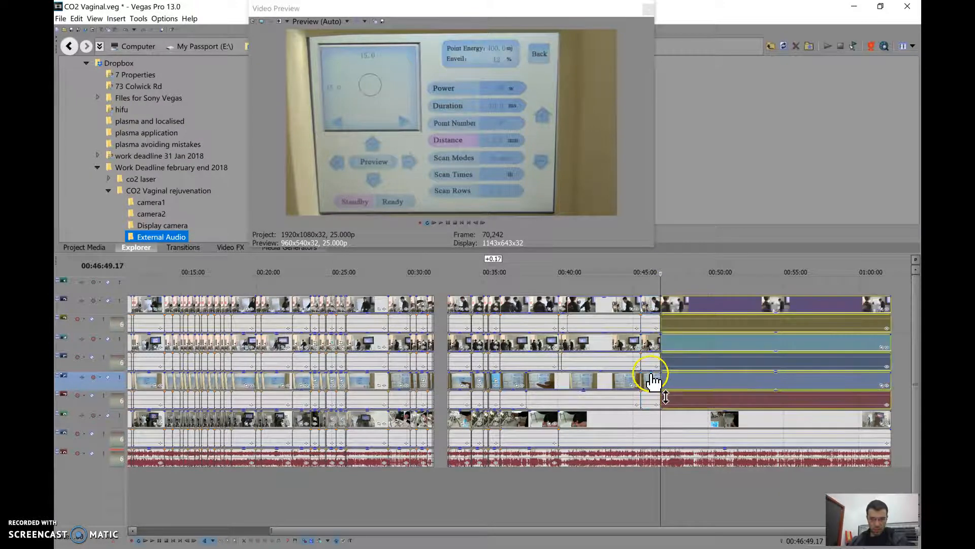
# Lower the opacity of the display clip between 00:45:31 and 00:46:49 to reveal the handpiece close-up, and check it at 00:46:12
pyautogui.click(650, 379)
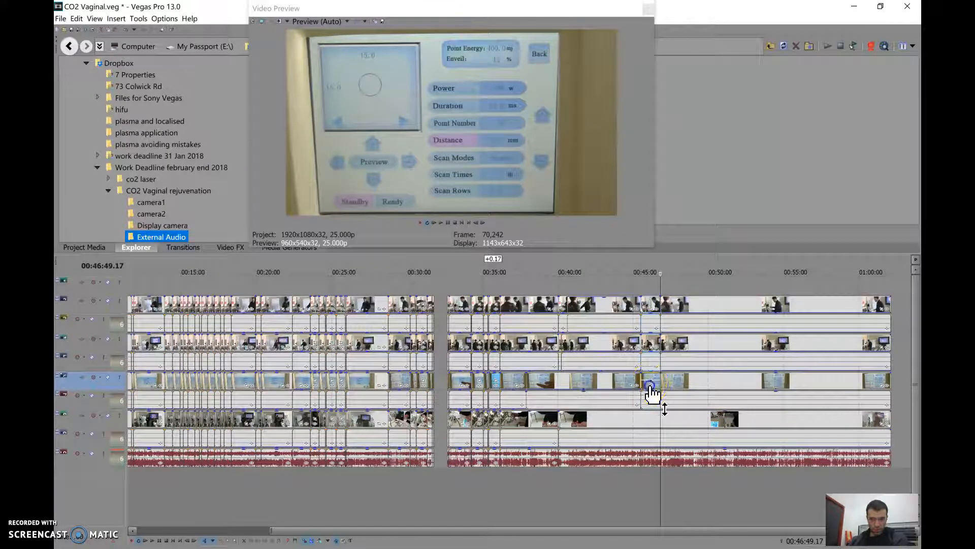
pyautogui.moveTo(649, 403); pyautogui.dragTo(650, 386)
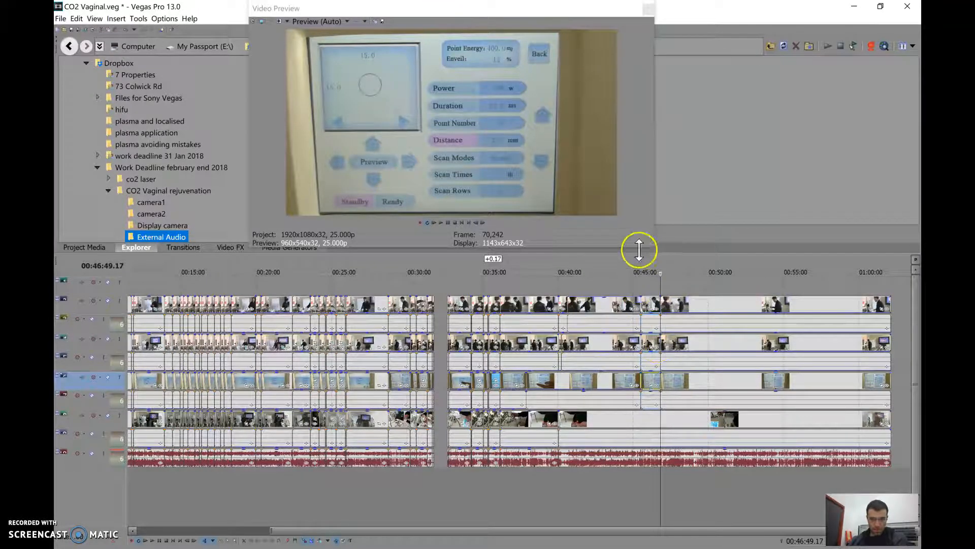
pyautogui.click(653, 268)
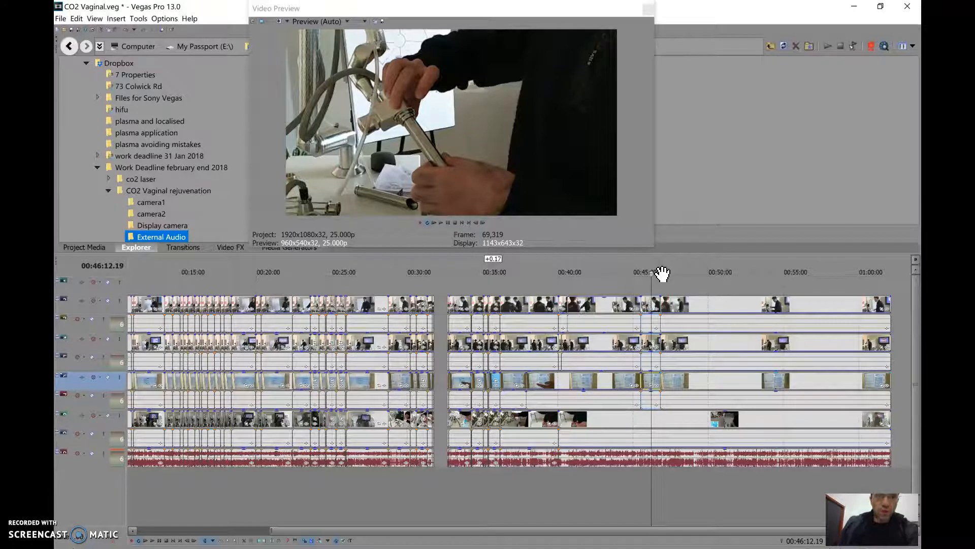
# Play the handpiece close-up from 00:46:12 and split the grouped clips at 00:46:26.10, where the operator points at the machine's screen
pyautogui.click(441, 227)
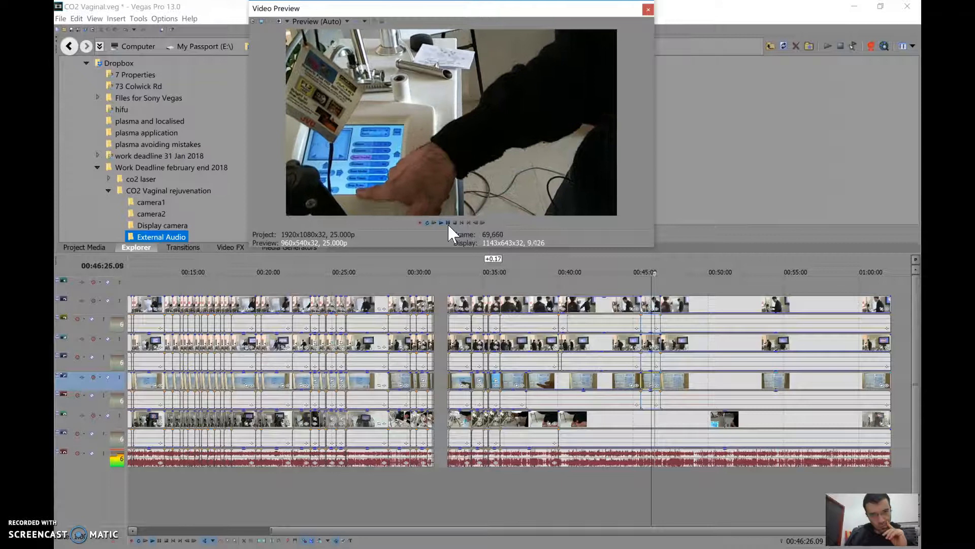
pyautogui.click(448, 224)
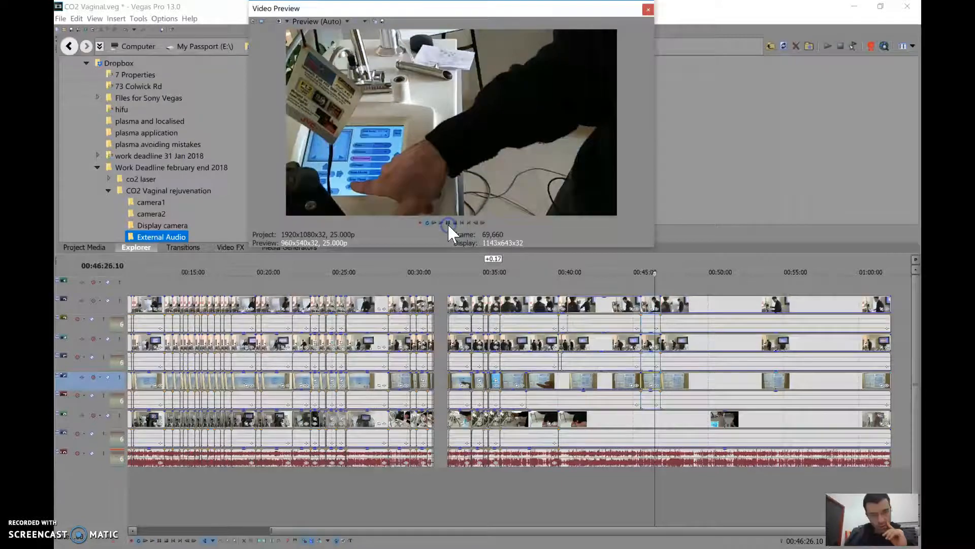
pyautogui.press('s')
pyautogui.click(656, 383)
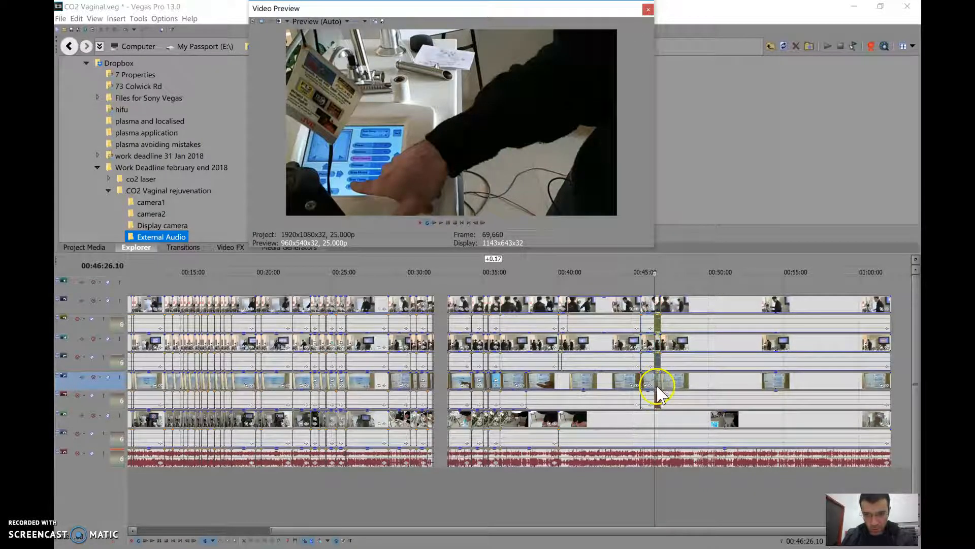
# Restore the opacity of the display clip after the 00:46:26 split so the machine's screen shows in the preview
pyautogui.scroll(8, 656, 391)
pyautogui.rightClick(550, 382)
pyautogui.click(549, 382)
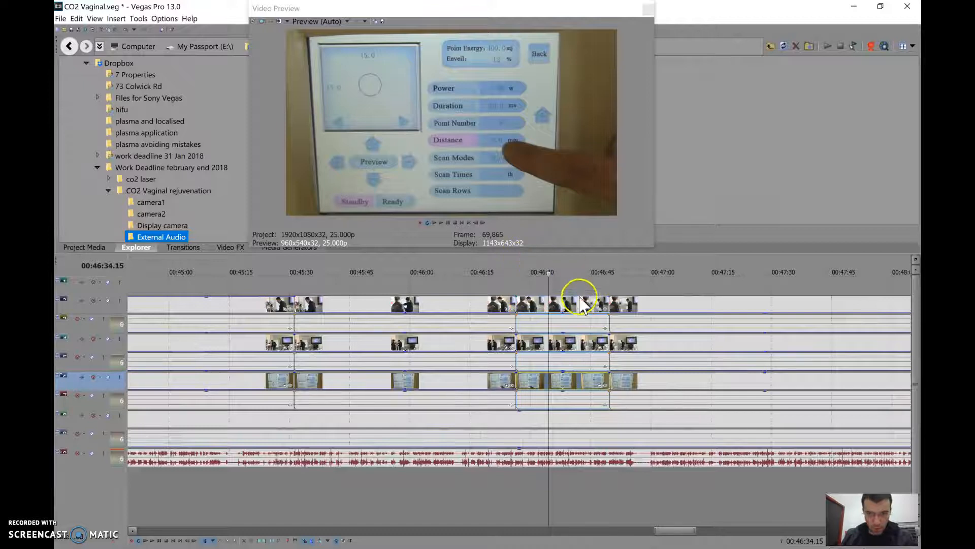
# Play the display footage from 00:46:34, find the point to change angle, and split the grouped clips at 00:46:41.11
pyautogui.click(442, 222)
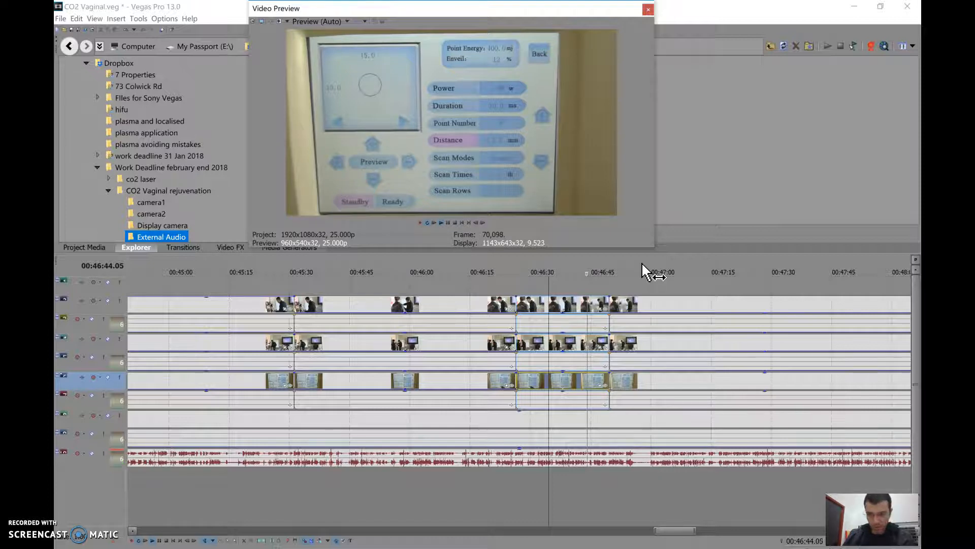
pyautogui.click(446, 221)
pyautogui.click(447, 222)
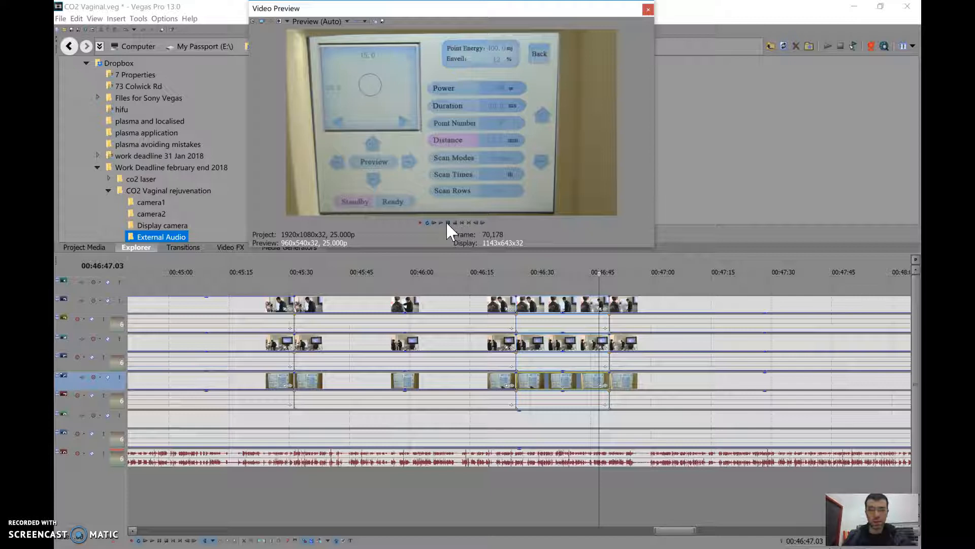
pyautogui.click(449, 222)
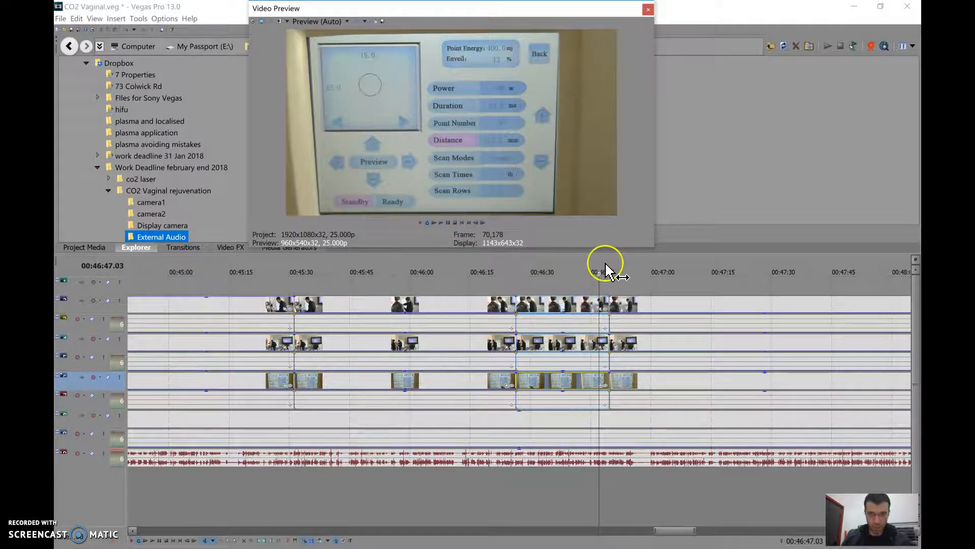
pyautogui.click(584, 272)
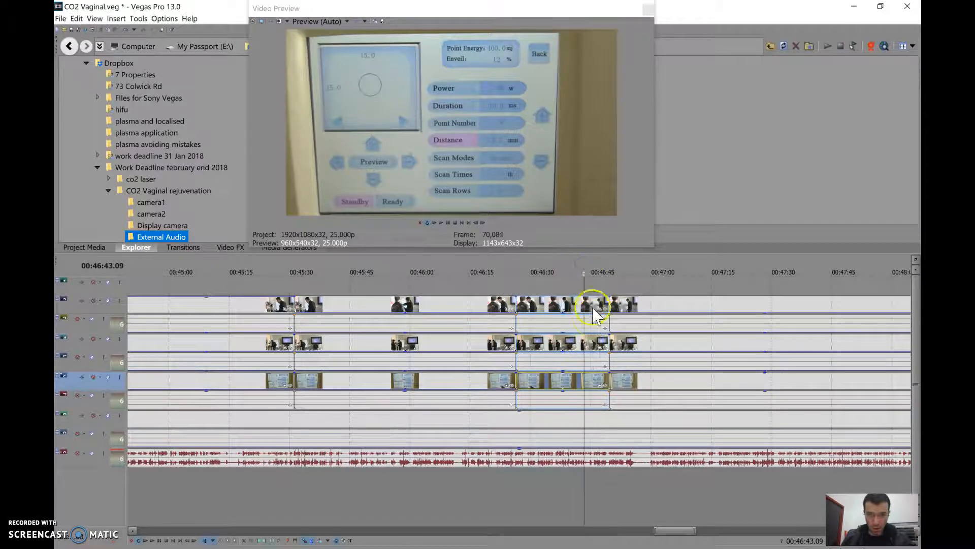
pyautogui.click(577, 385)
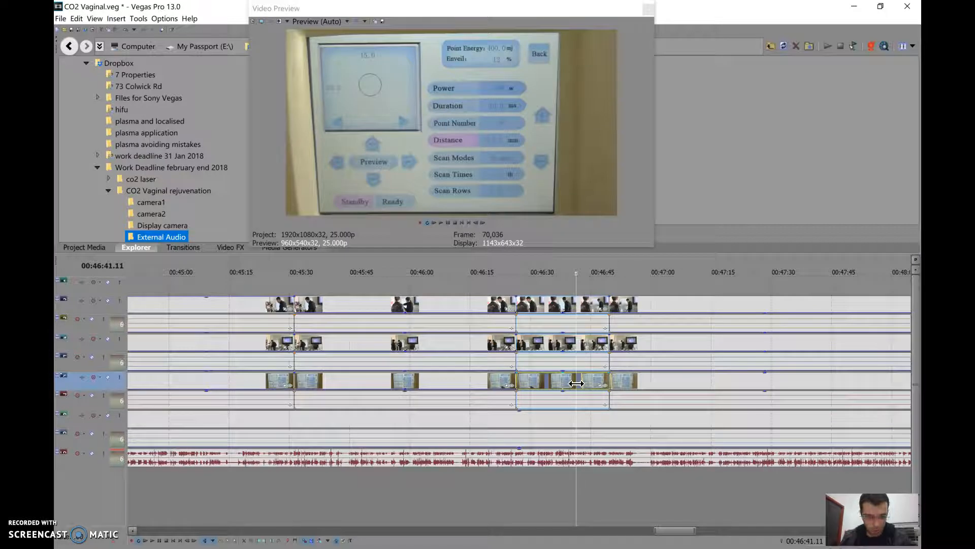
pyautogui.press('s')
# Lower the opacity of the display clip between 00:46:41 and 00:46:49 to reveal the trainer at the flipchart
pyautogui.click(593, 376)
pyautogui.moveTo(593, 373)
pyautogui.mouseDown()
pyautogui.moveTo(593, 383)
pyautogui.moveTo(593, 372)
pyautogui.mouseUp()
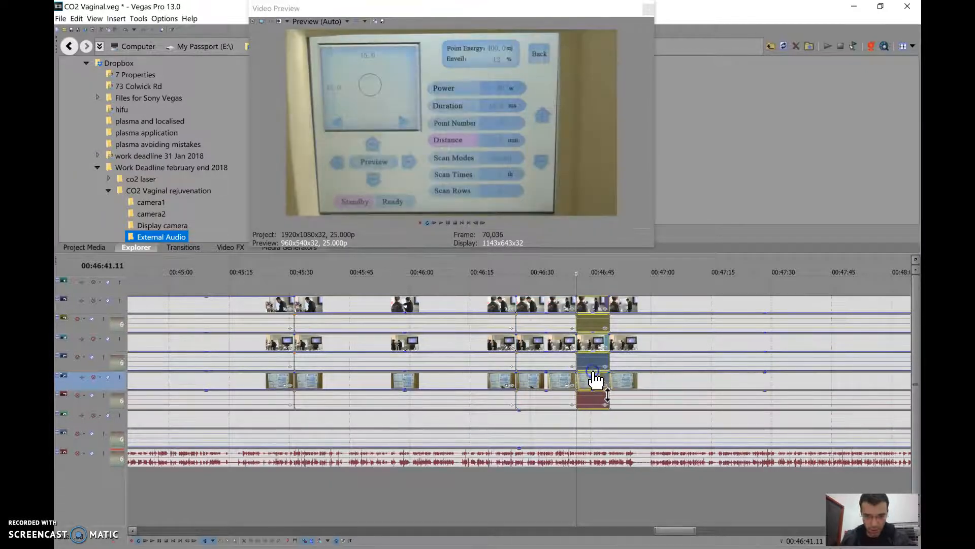
pyautogui.click(591, 392)
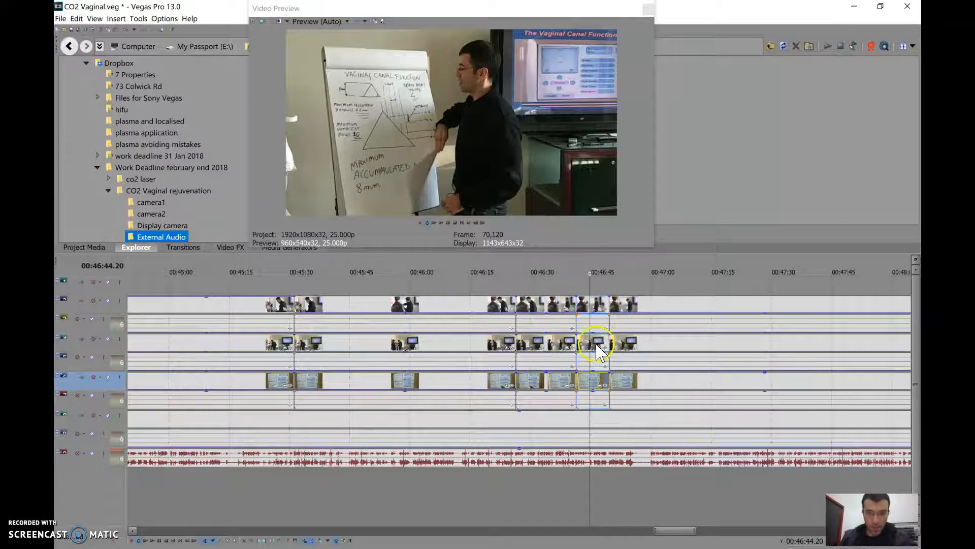
# Move the 00:46:41 cut about three seconds earlier on the grouped clips and play across it from 00:46:34 to check the transition
pyautogui.click(573, 265)
pyautogui.click(415, 209)
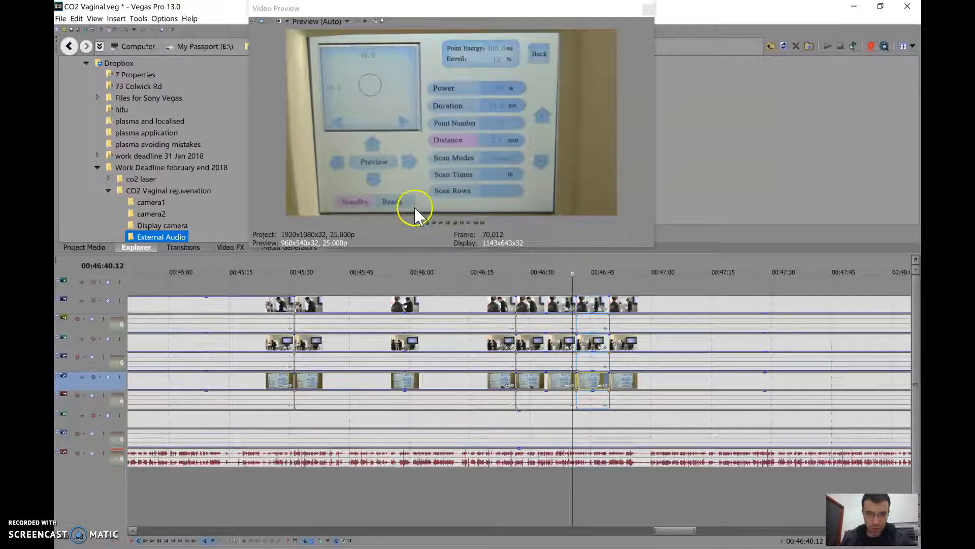
pyautogui.click(577, 340)
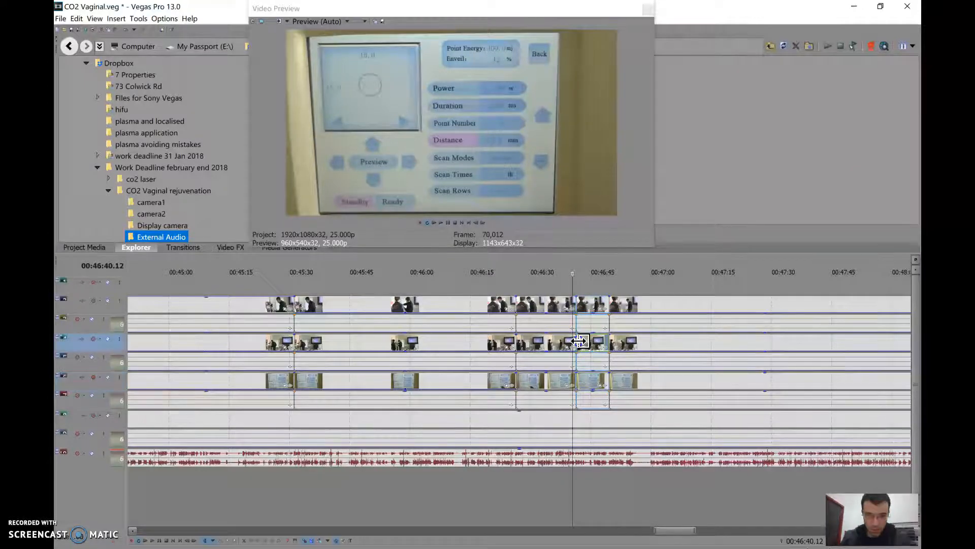
pyautogui.click(577, 341)
pyautogui.click(576, 335)
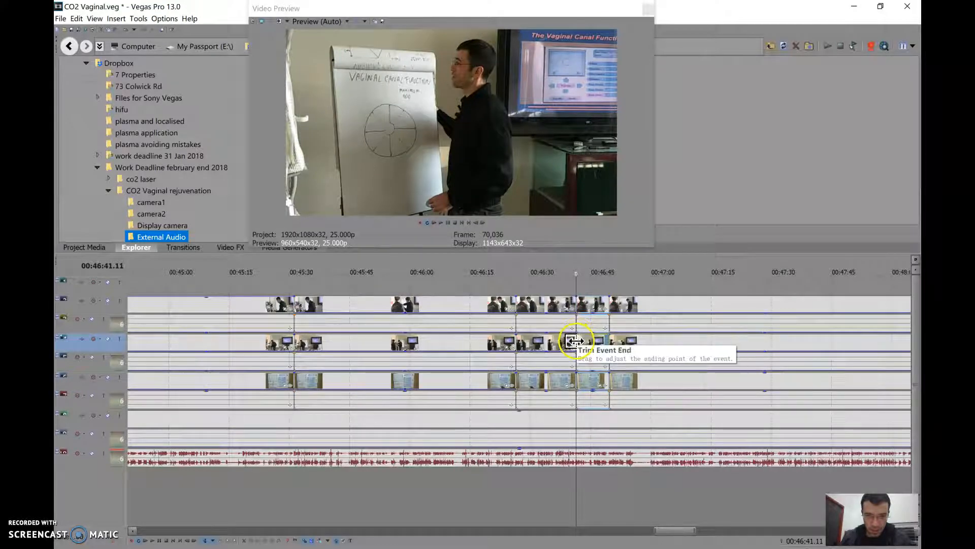
pyautogui.moveTo(575, 340); pyautogui.dragTo(551, 269)
pyautogui.click(549, 266)
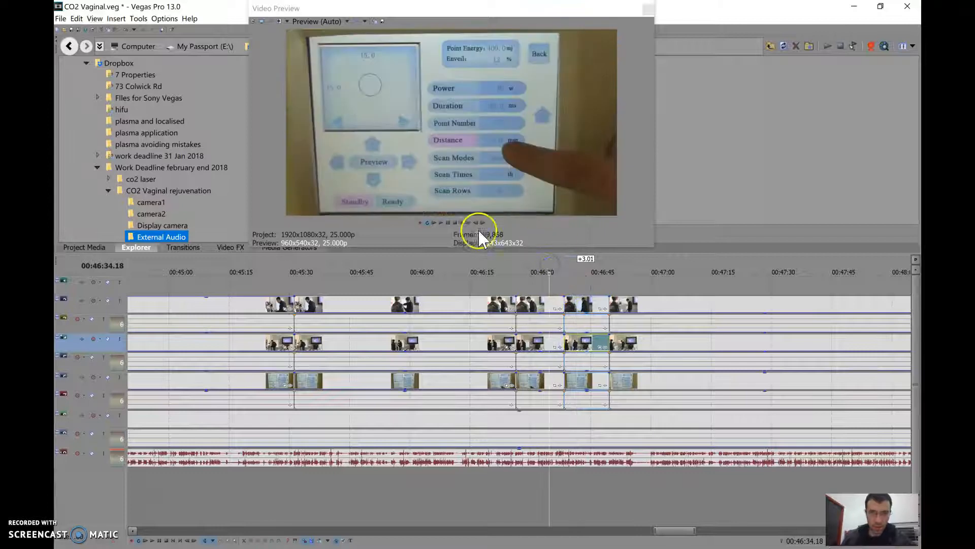
pyautogui.click(440, 223)
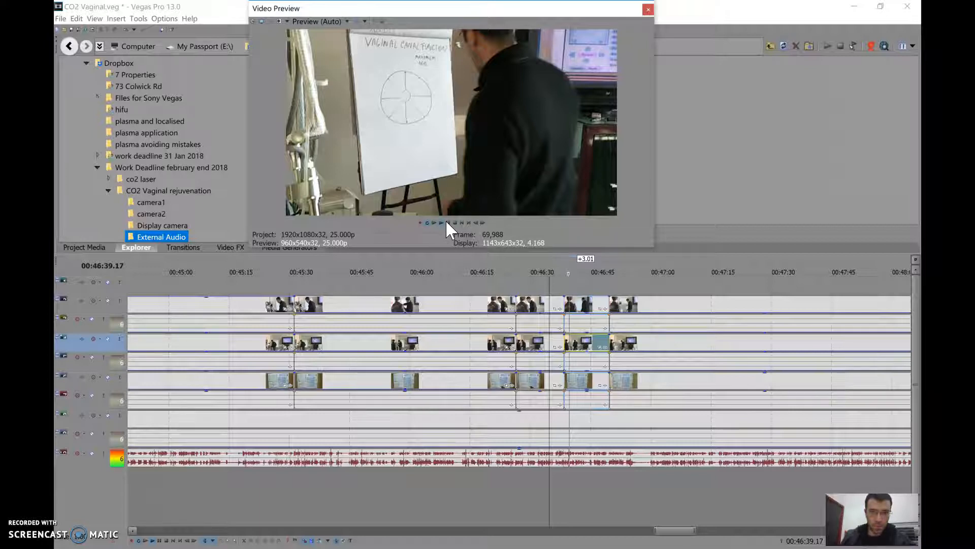
pyautogui.click(446, 222)
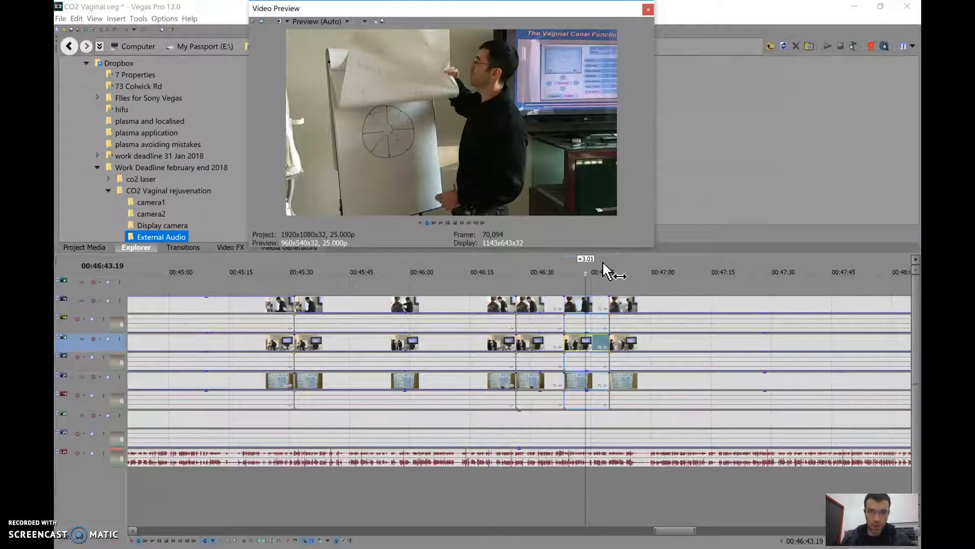
pyautogui.click(623, 263)
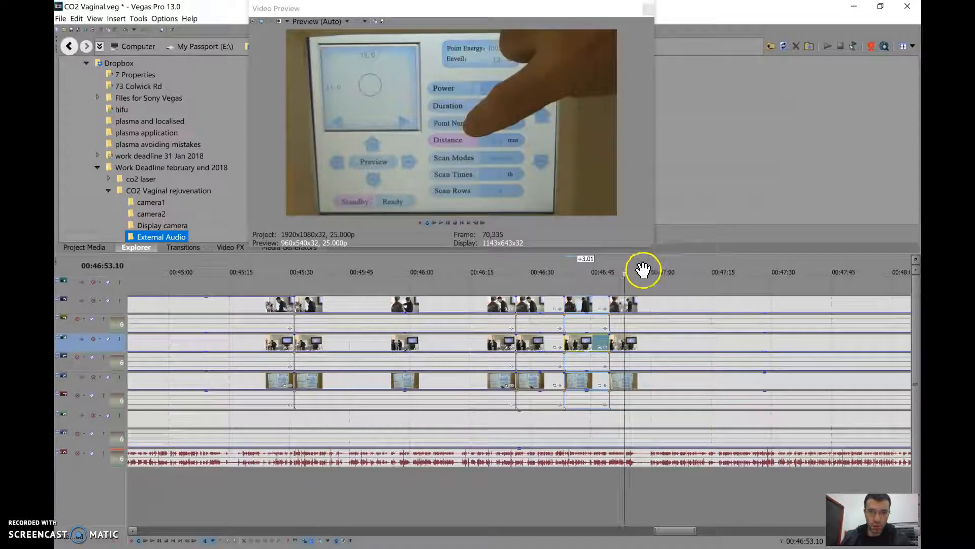
pyautogui.click(617, 263)
pyautogui.click(641, 266)
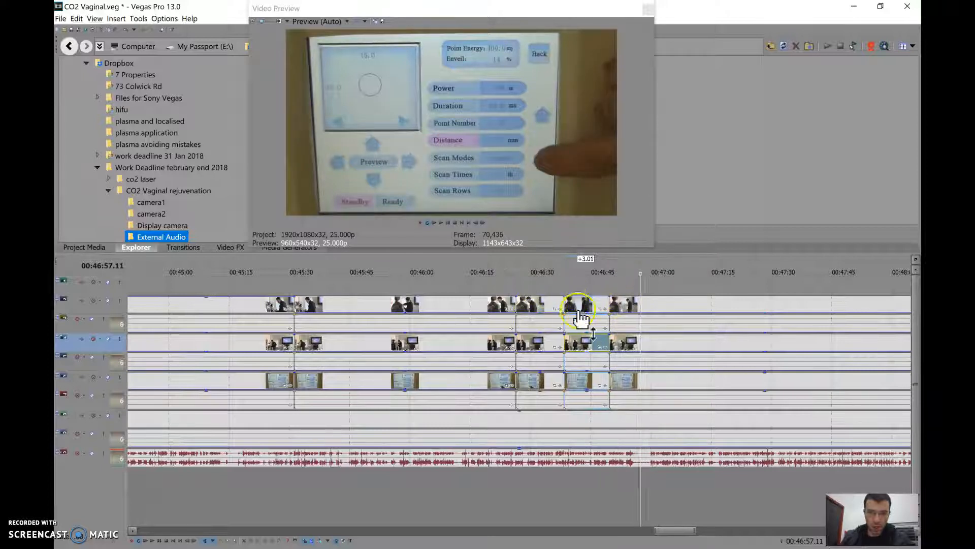
pyautogui.click(639, 307)
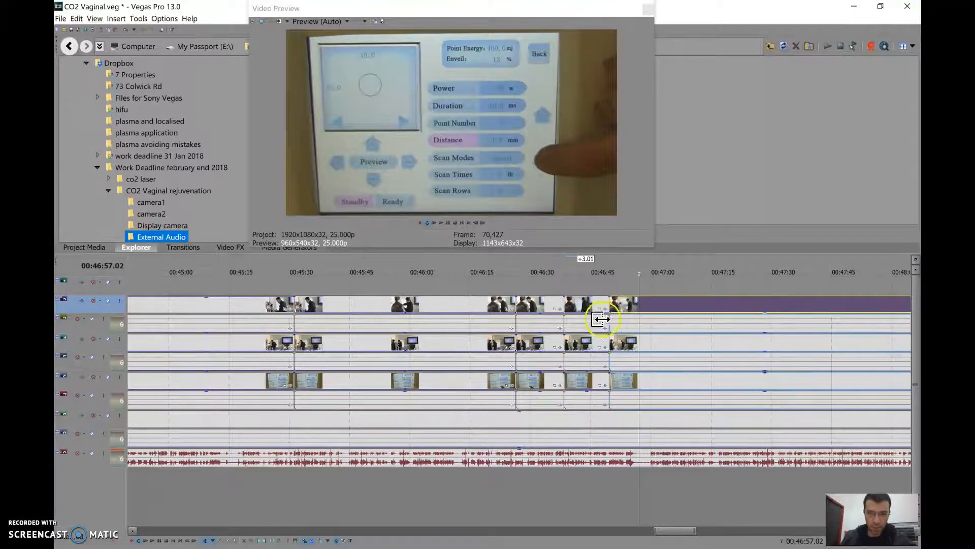
pyautogui.moveTo(611, 359)
pyautogui.mouseDown()
pyautogui.moveTo(633, 361)
pyautogui.moveTo(611, 360)
pyautogui.mouseUp()
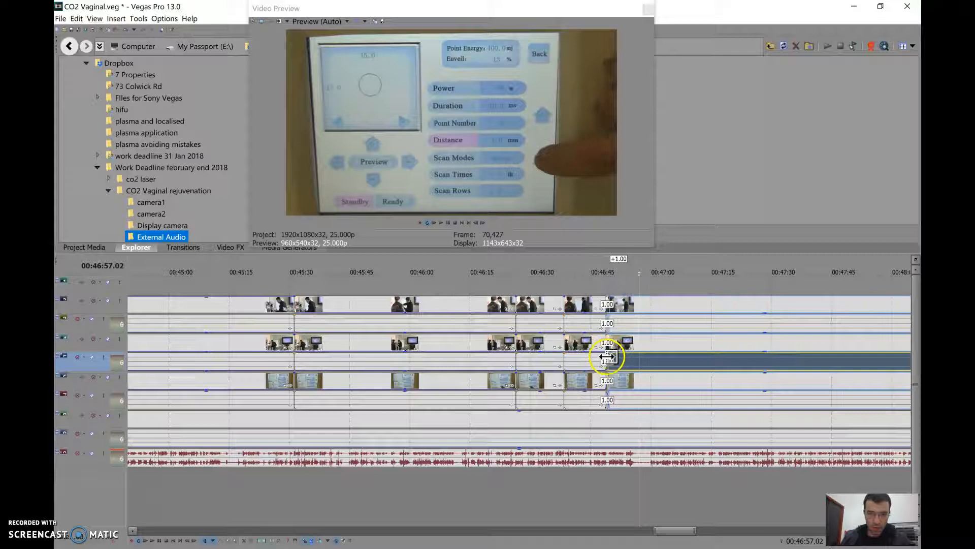
pyautogui.moveTo(608, 356); pyautogui.dragTo(612, 357)
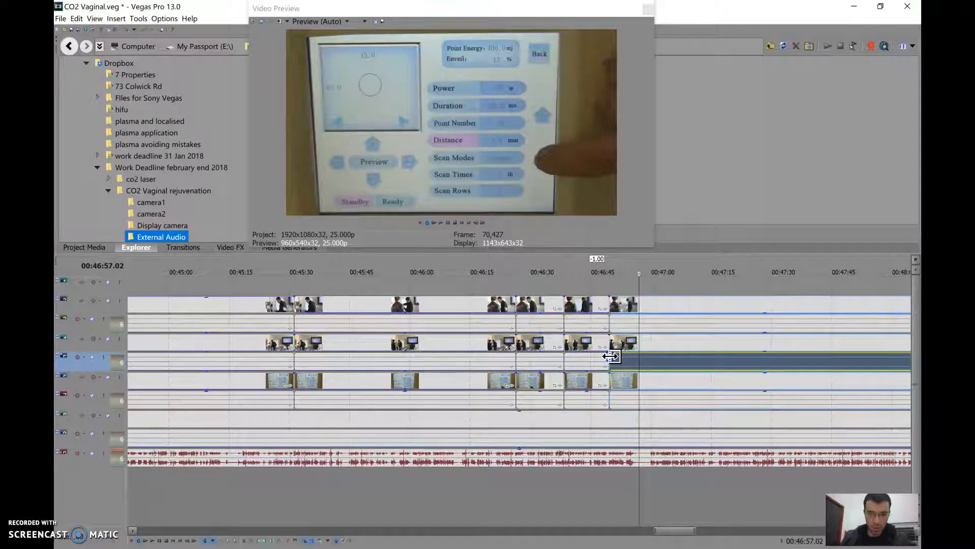
# Review the display footage after the 00:46:49 cut and split the grouped clips at 00:47:25.03
pyautogui.click(592, 264)
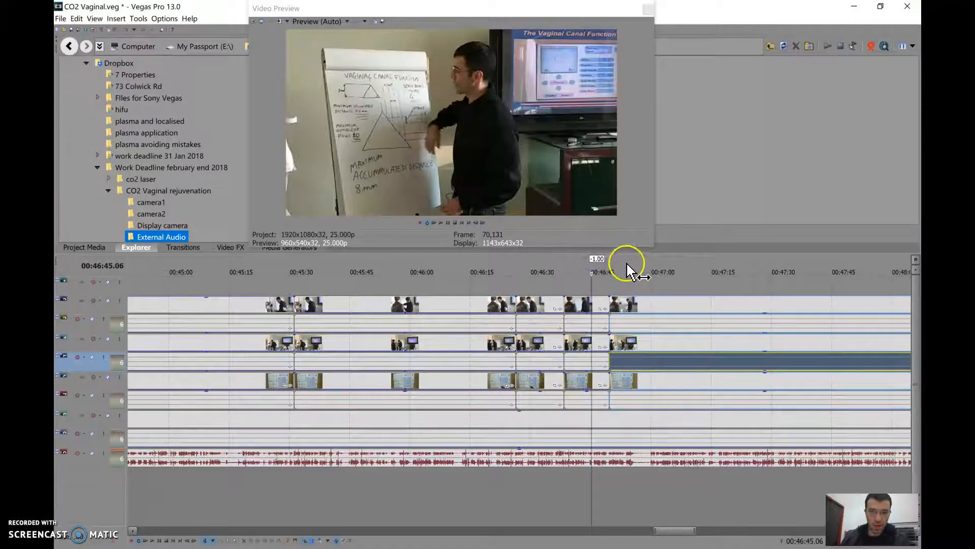
pyautogui.click(626, 266)
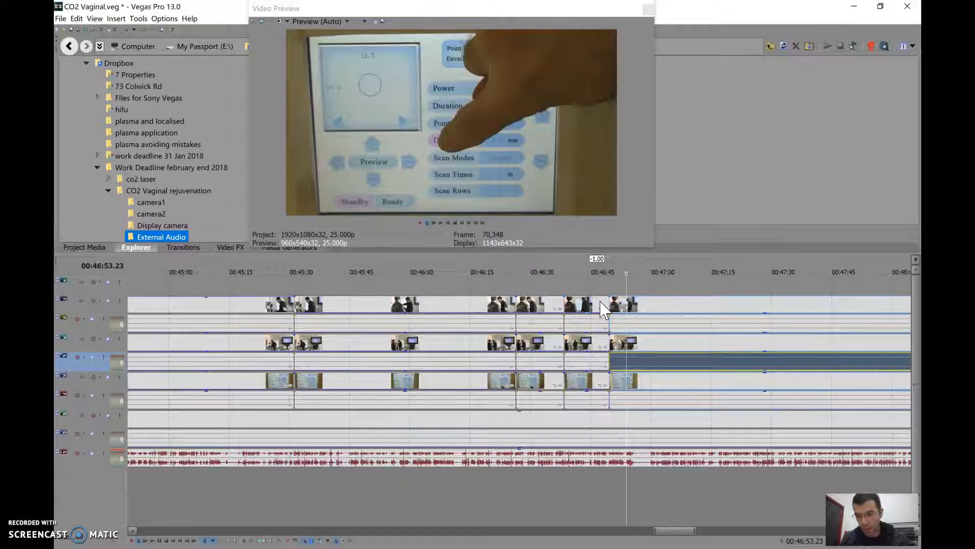
pyautogui.click(418, 269)
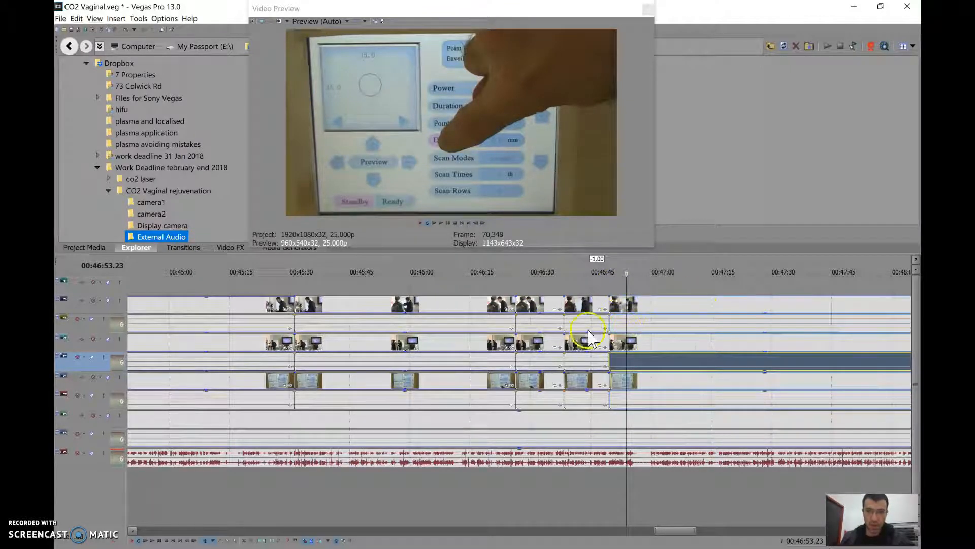
pyautogui.click(641, 266)
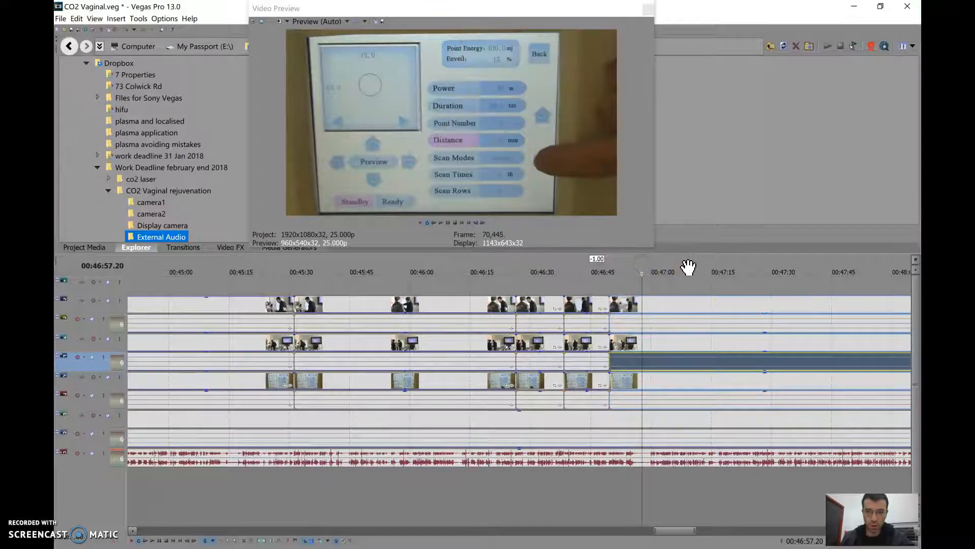
pyautogui.click(653, 262)
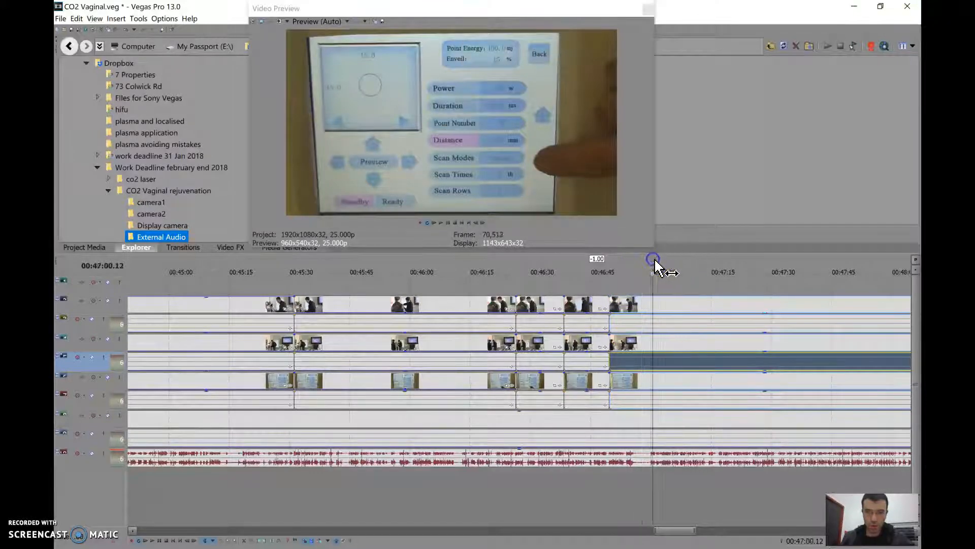
pyautogui.click(674, 262)
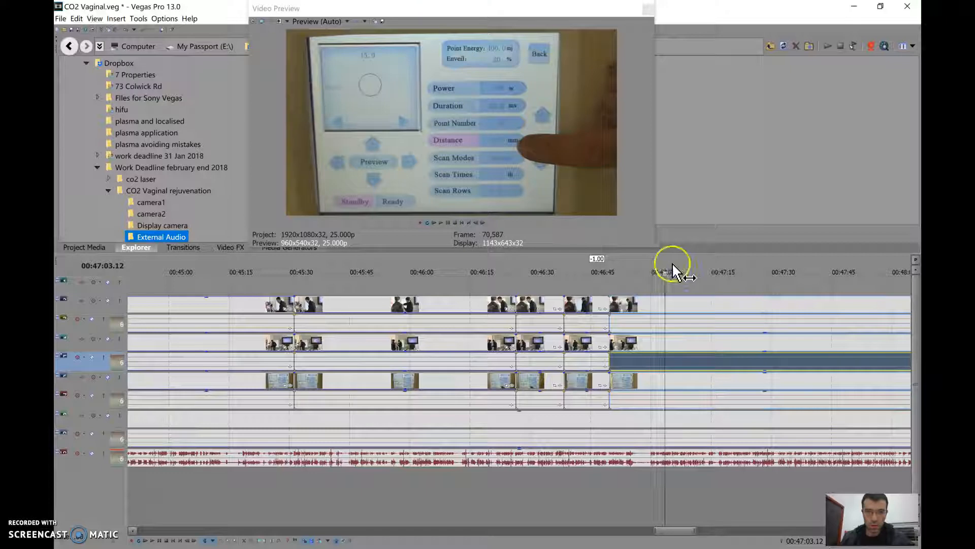
pyautogui.click(695, 267)
pyautogui.click(709, 266)
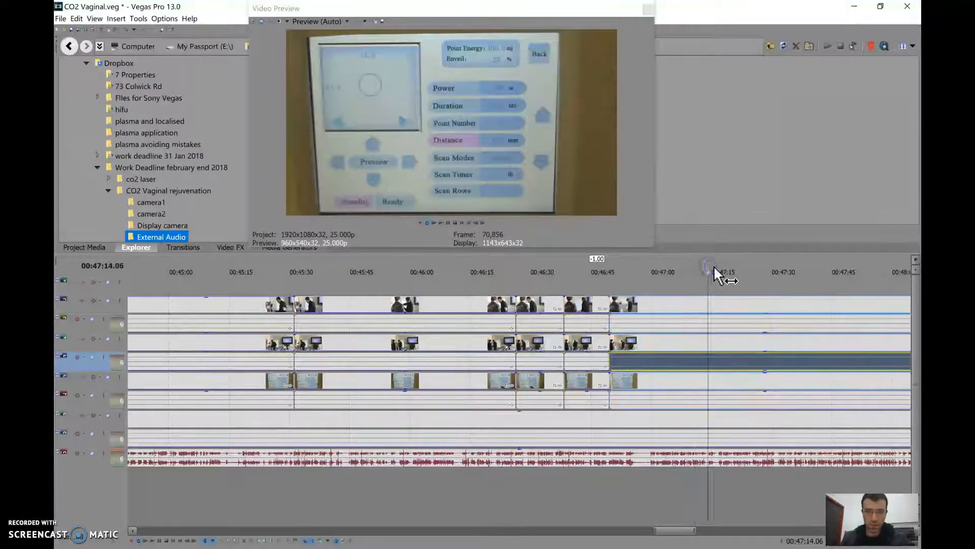
pyautogui.click(722, 267)
pyautogui.click(729, 267)
pyautogui.click(753, 265)
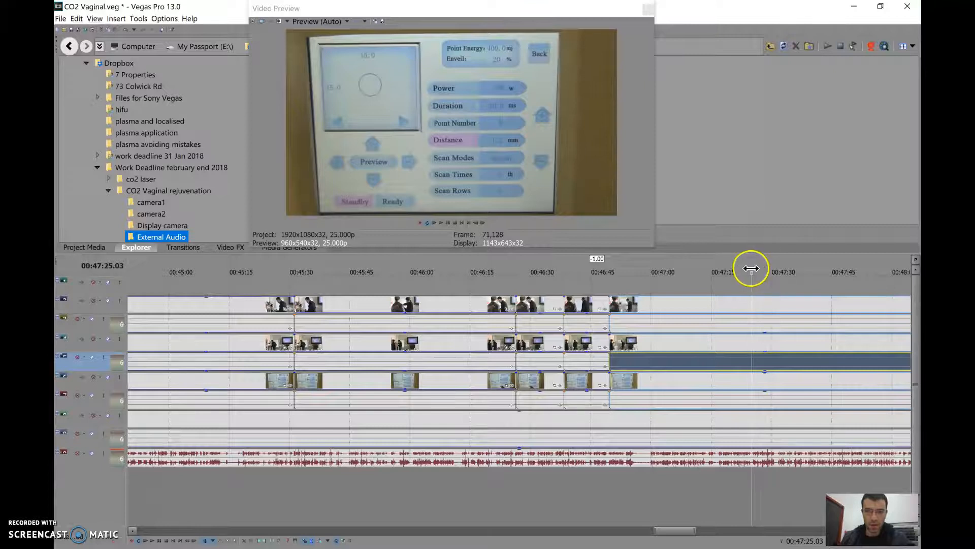
pyautogui.press('s')
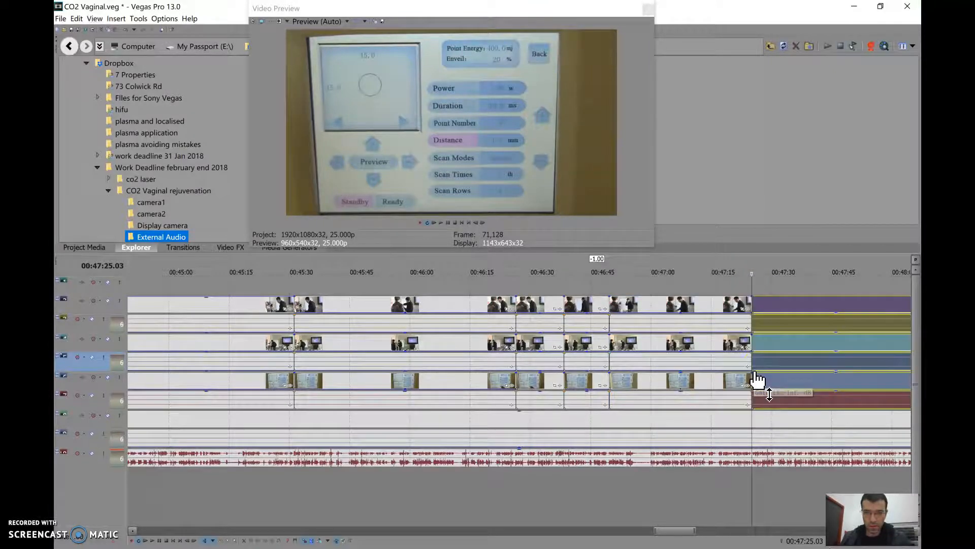
# Lower the opacity of the display clip from 00:47:25 onward to reveal the handpiece close-up, and check it up to 00:47:37
pyautogui.click(789, 381)
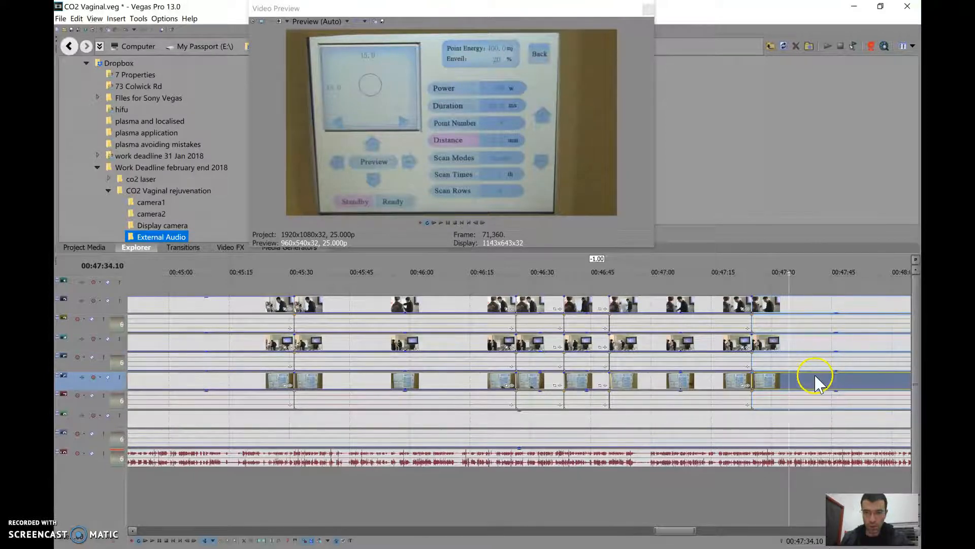
pyautogui.moveTo(815, 375); pyautogui.dragTo(810, 392)
pyautogui.click(761, 261)
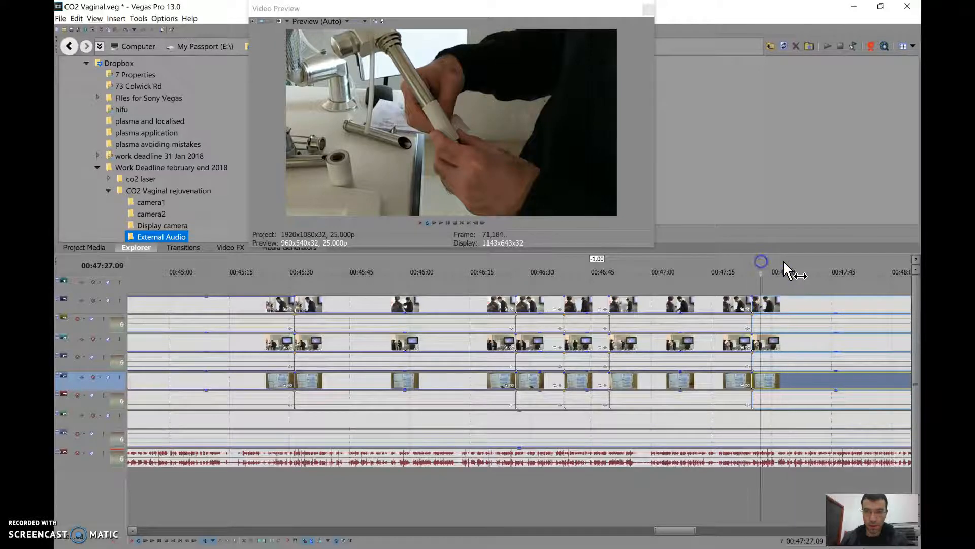
pyautogui.click(783, 263)
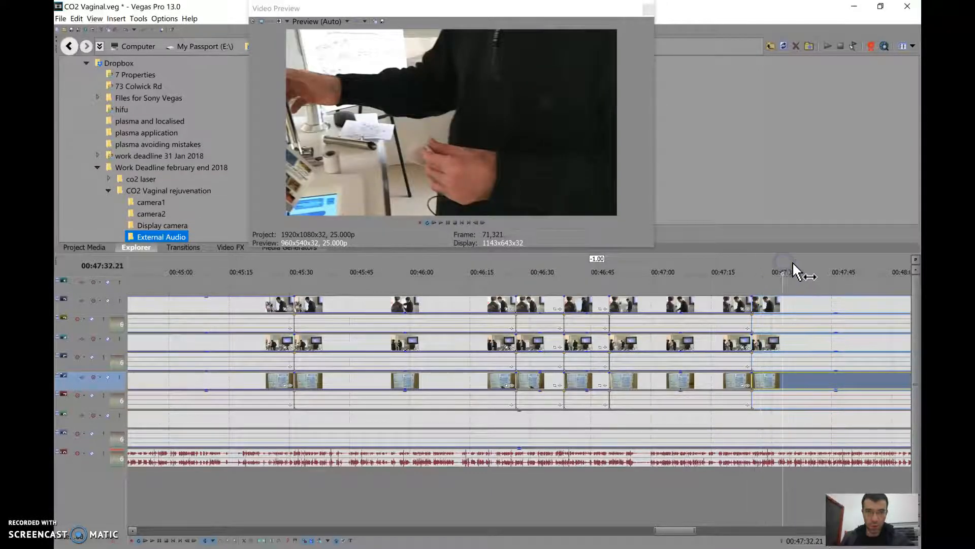
pyautogui.click(802, 261)
pyautogui.click(824, 262)
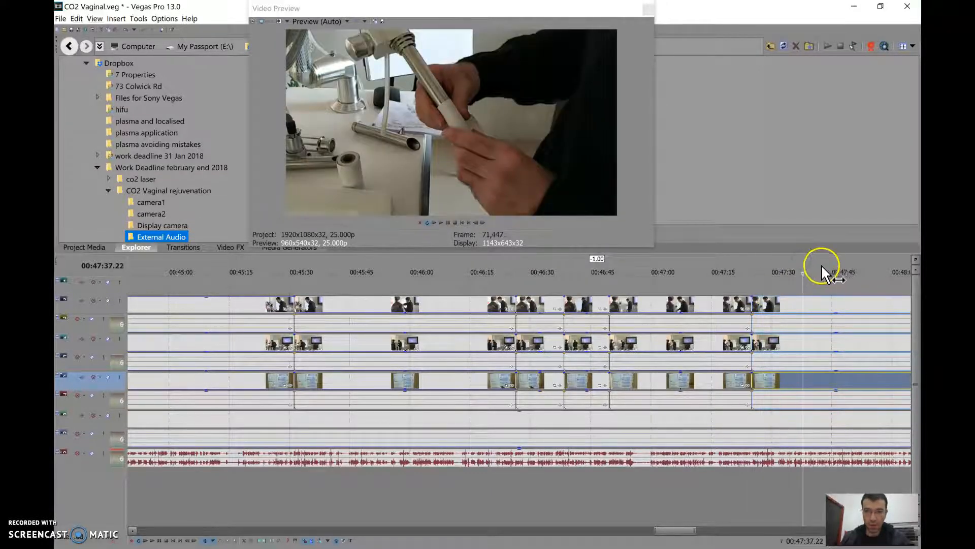
# Examine the handpiece close-up from about 00:47:46 to 00:48:21 for a suitable point to change camera
pyautogui.click(847, 262)
pyautogui.click(838, 386)
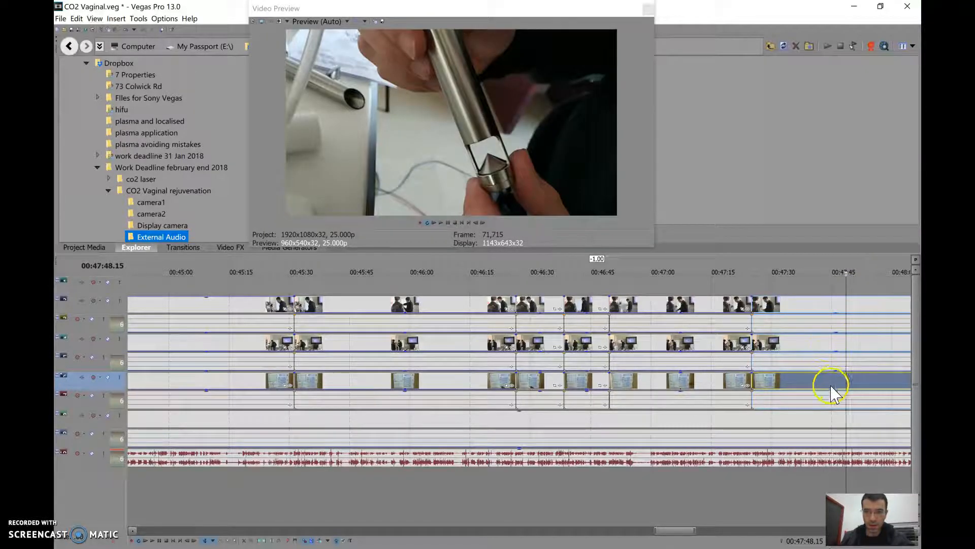
pyautogui.click(823, 390)
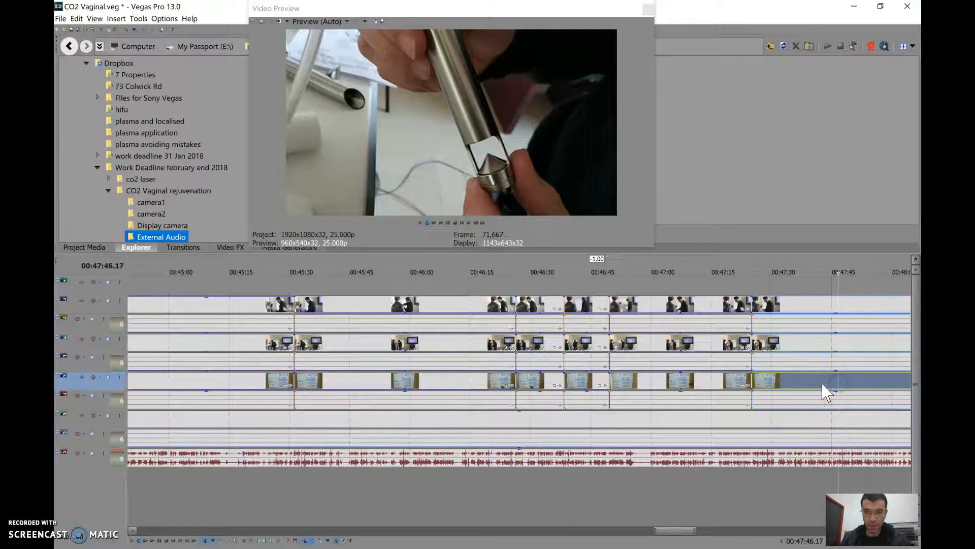
pyautogui.click(843, 385)
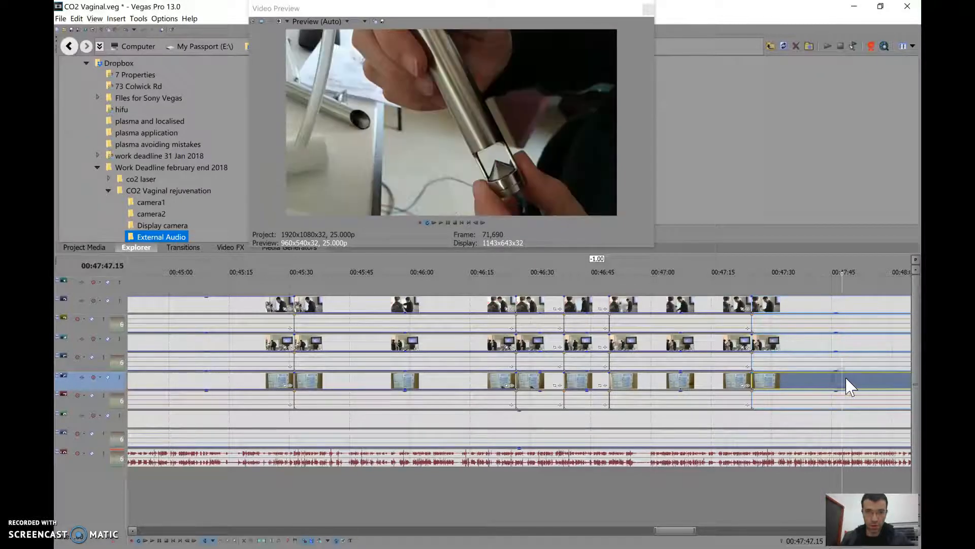
pyautogui.scroll(-2, 851, 384)
pyautogui.click(522, 264)
pyautogui.click(544, 265)
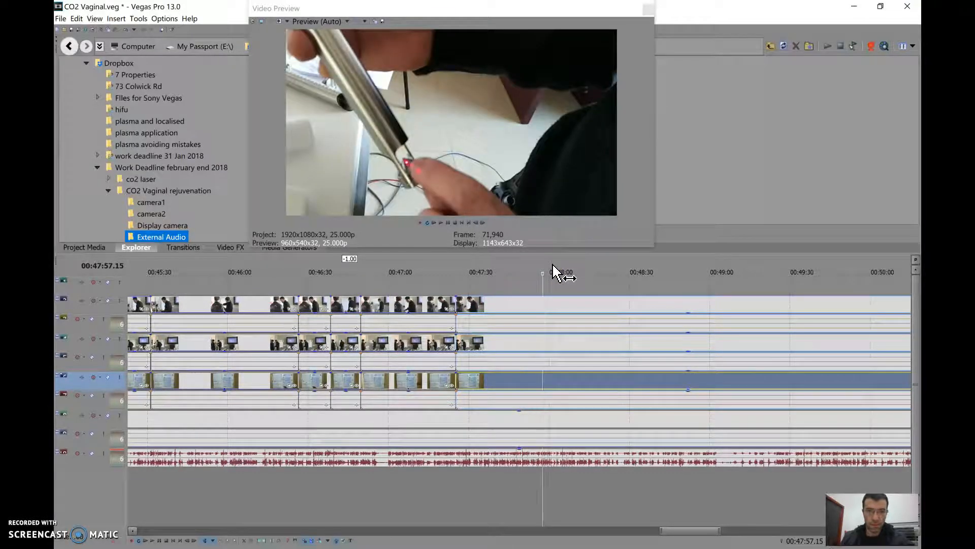
pyautogui.click(552, 263)
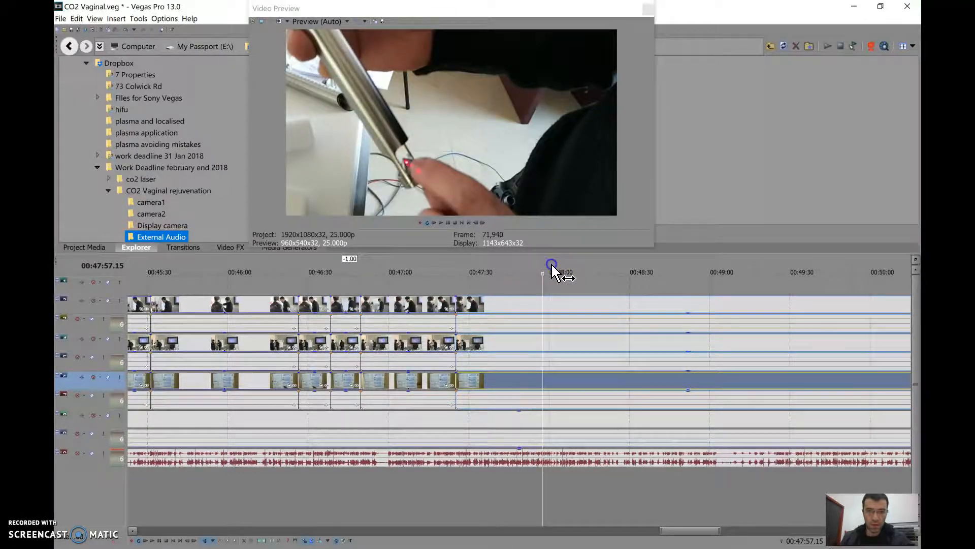
pyautogui.click(594, 263)
pyautogui.click(605, 263)
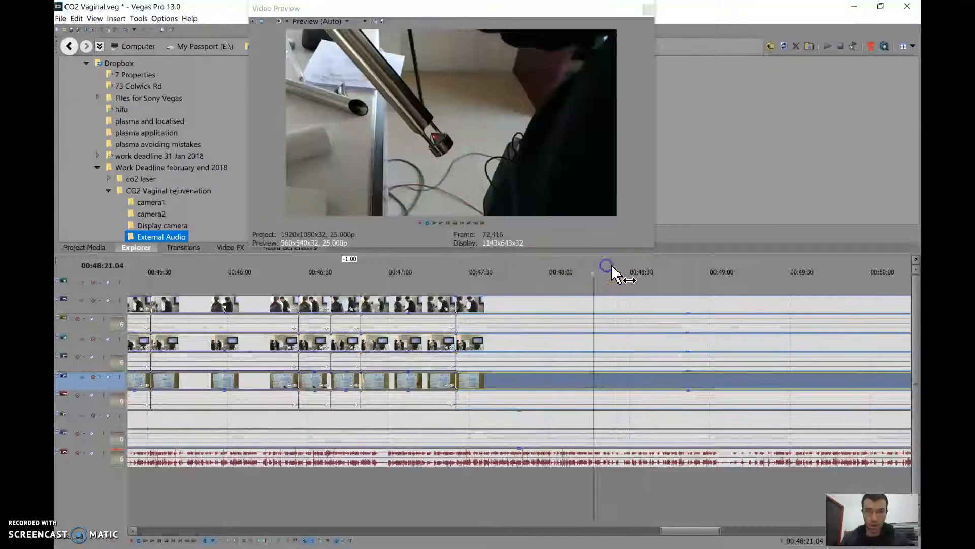
# Continue examining the handpiece close-up through the laser tip demonstration, from about 00:48:21 to 00:49:35
pyautogui.click(622, 265)
pyautogui.click(649, 264)
pyautogui.click(661, 264)
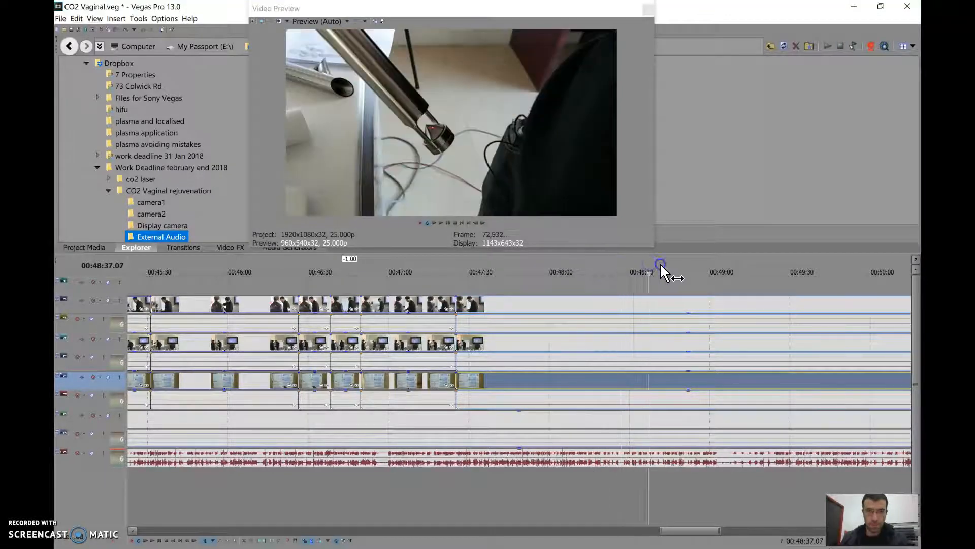
pyautogui.click(667, 264)
pyautogui.click(675, 263)
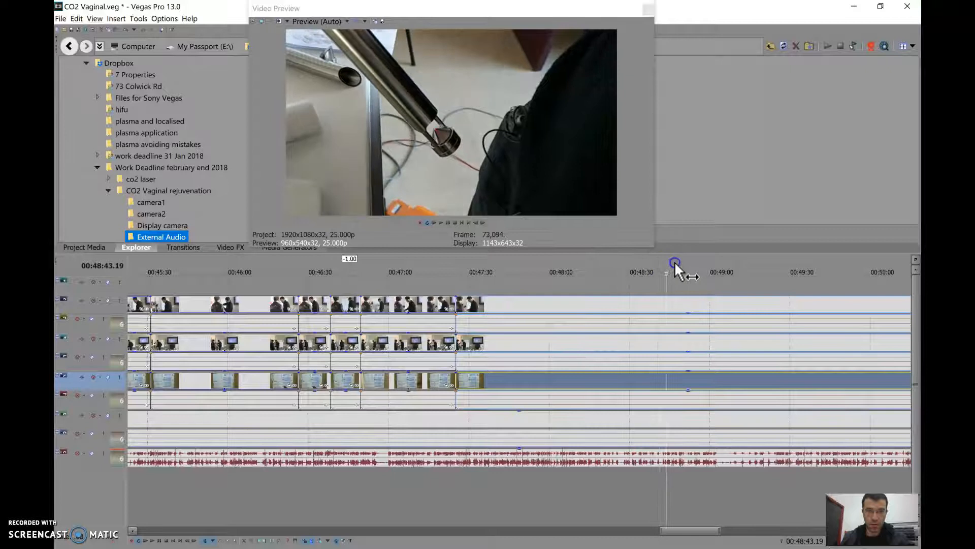
pyautogui.click(683, 263)
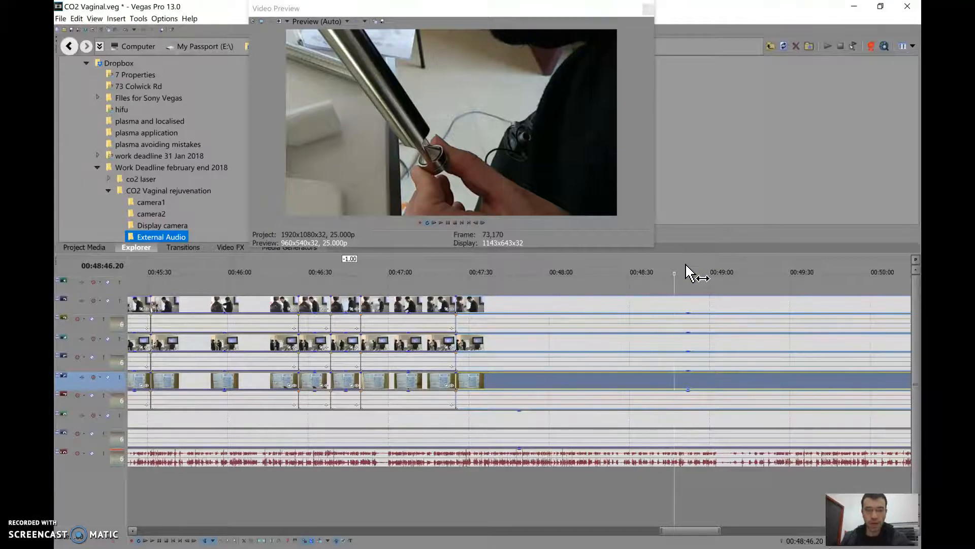
pyautogui.click(693, 264)
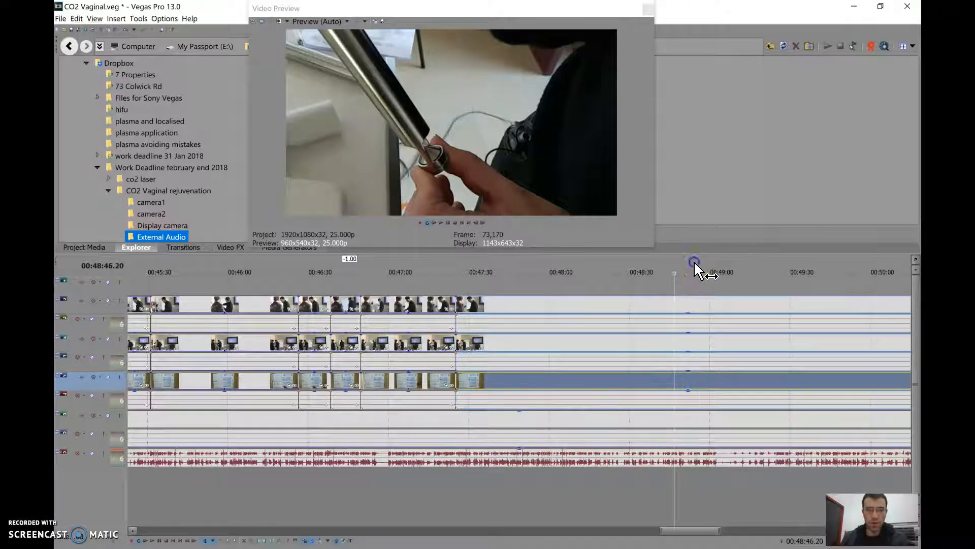
pyautogui.click(719, 265)
pyautogui.click(745, 264)
pyautogui.click(755, 265)
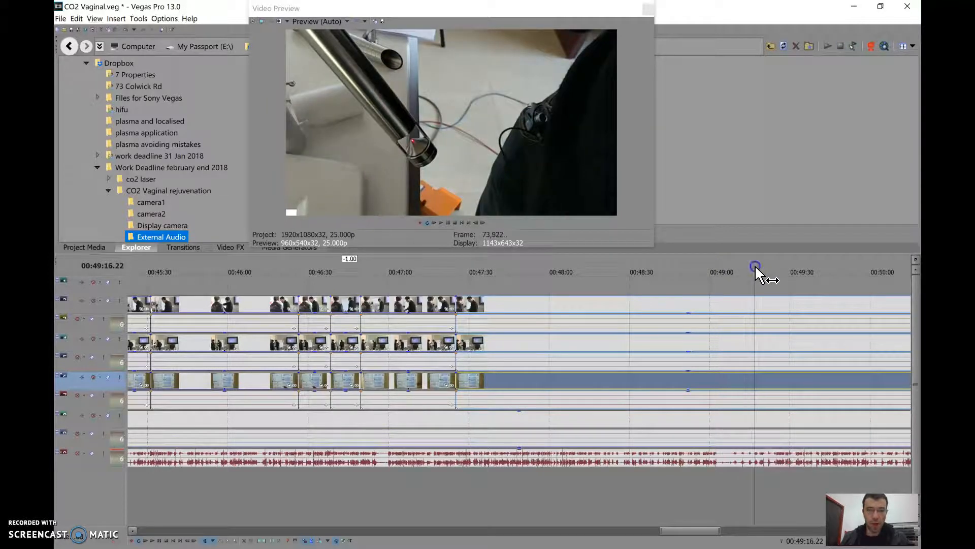
pyautogui.click(769, 264)
pyautogui.click(784, 263)
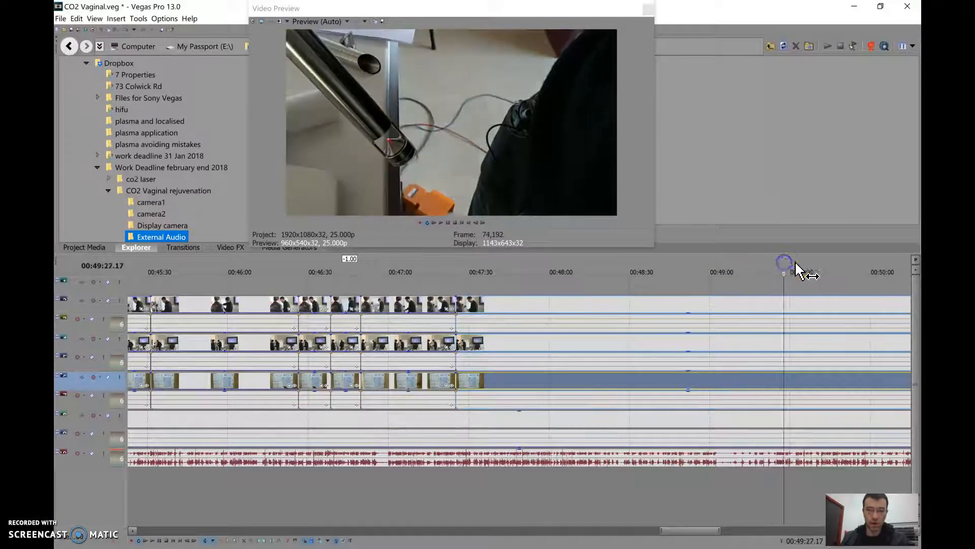
pyautogui.click(804, 264)
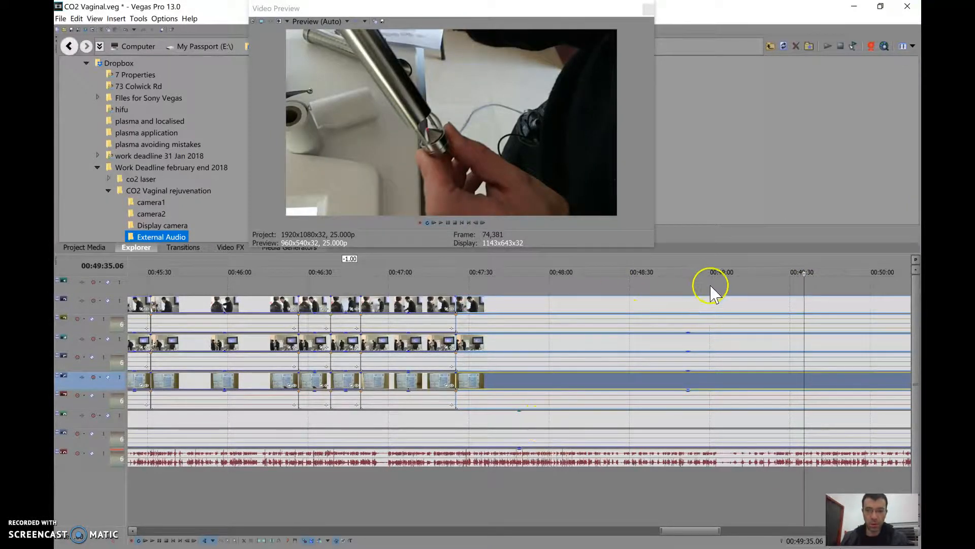
# Skim the footage from 00:49:48 to 00:52:15, checking how the close-up shows the laser marks on the paper
pyautogui.scroll(-3, 705, 292)
pyautogui.click(529, 262)
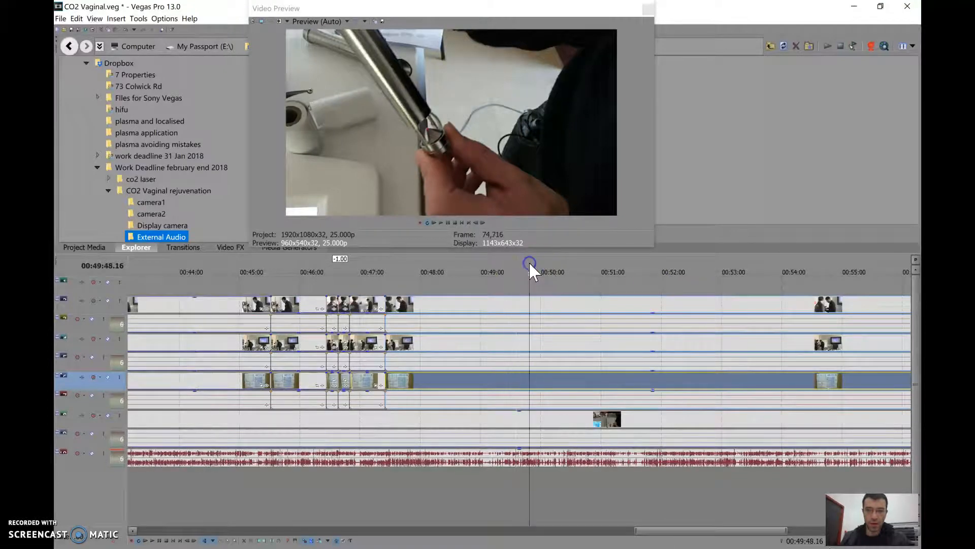
pyautogui.click(559, 262)
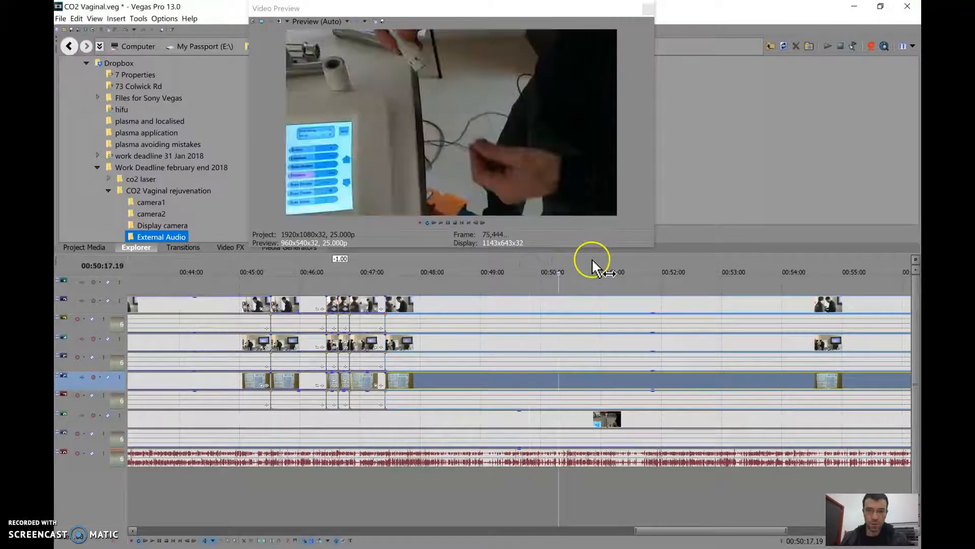
pyautogui.click(593, 263)
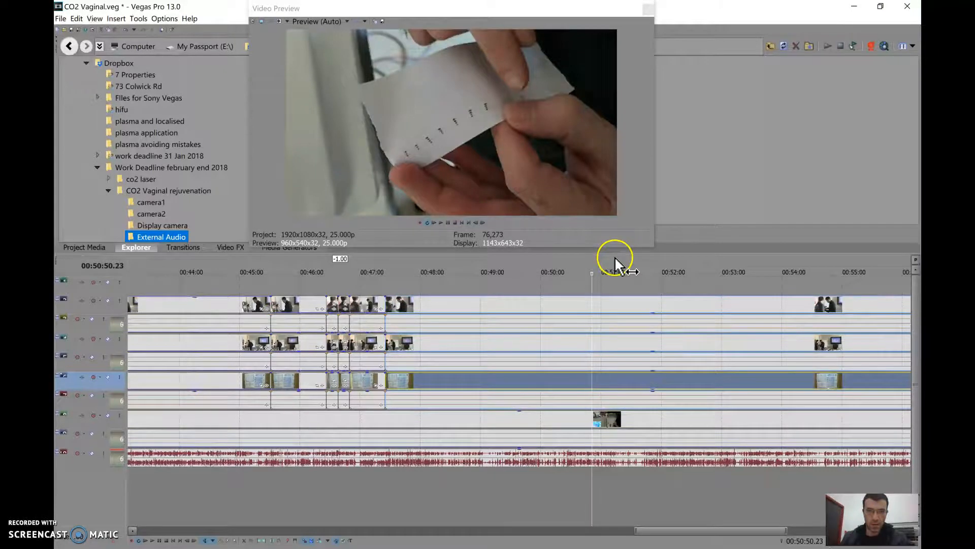
pyautogui.click(583, 262)
pyautogui.click(616, 261)
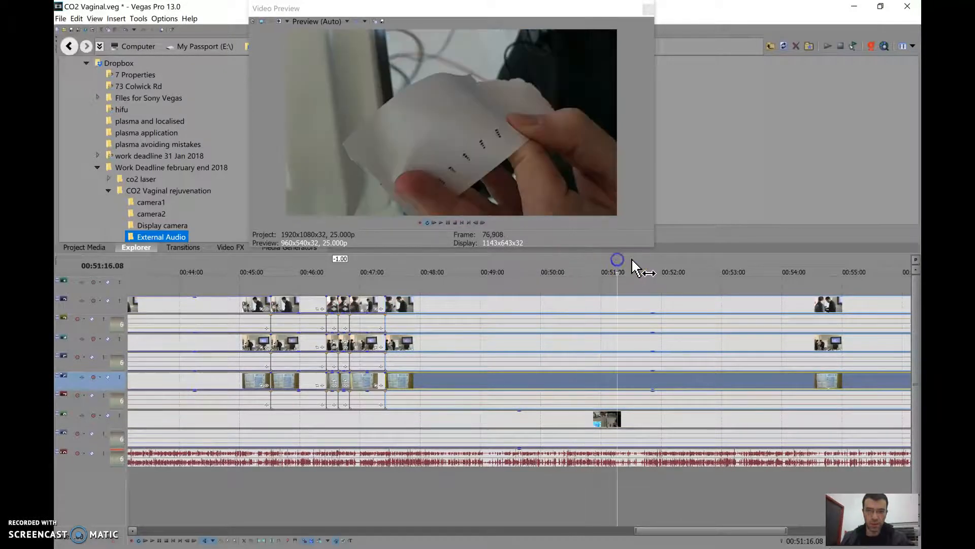
pyautogui.click(649, 260)
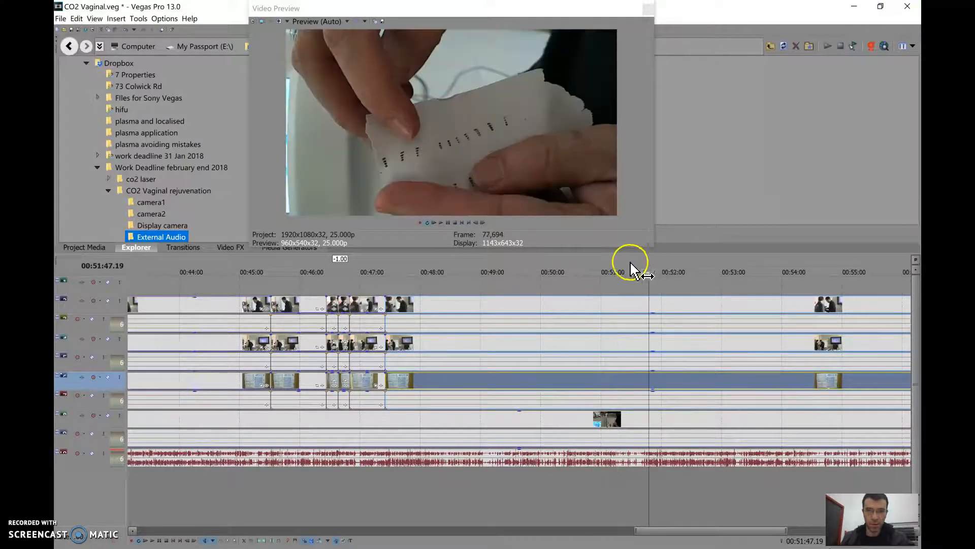
pyautogui.click(639, 261)
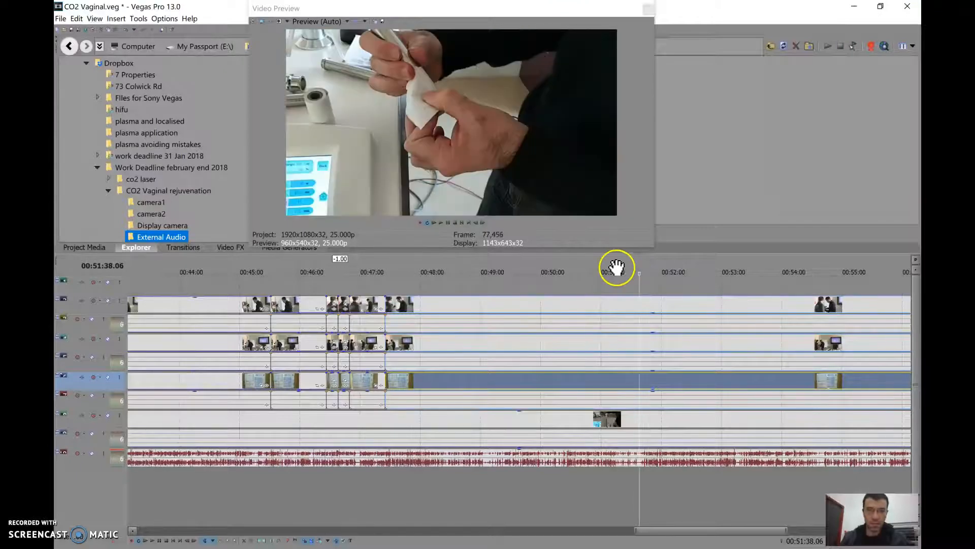
pyautogui.click(648, 262)
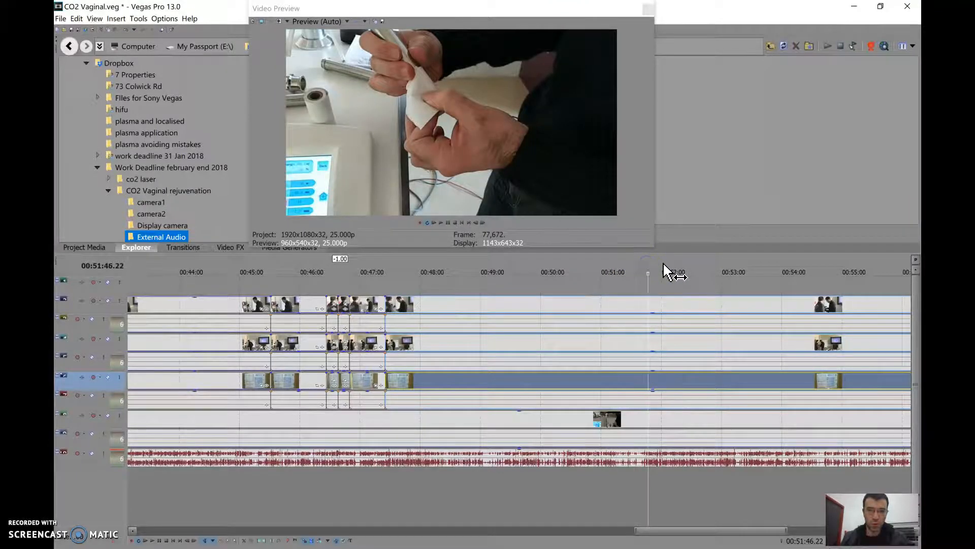
pyautogui.click(664, 263)
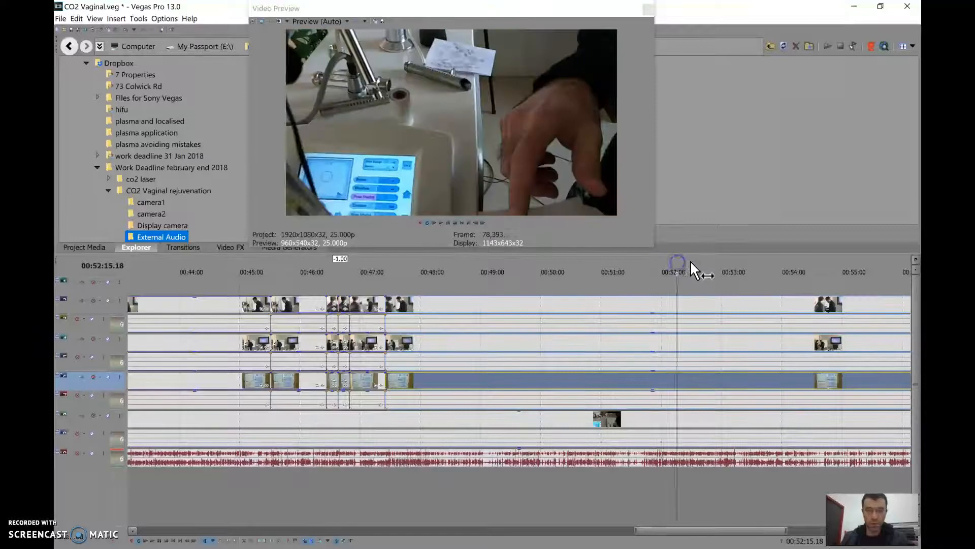
pyautogui.click(677, 263)
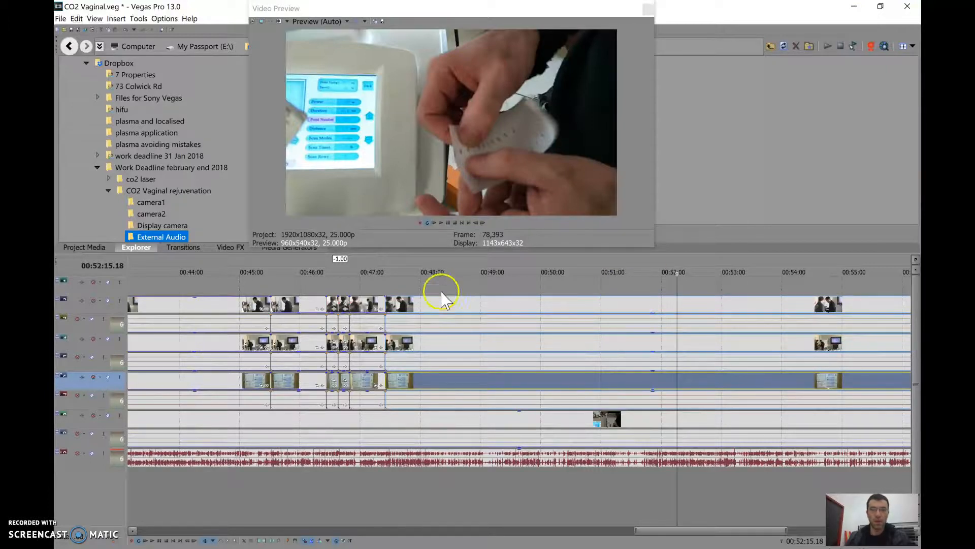
# Return to the laser tip demonstration and split the grouped camera clips at 00:48:38
pyautogui.click(442, 265)
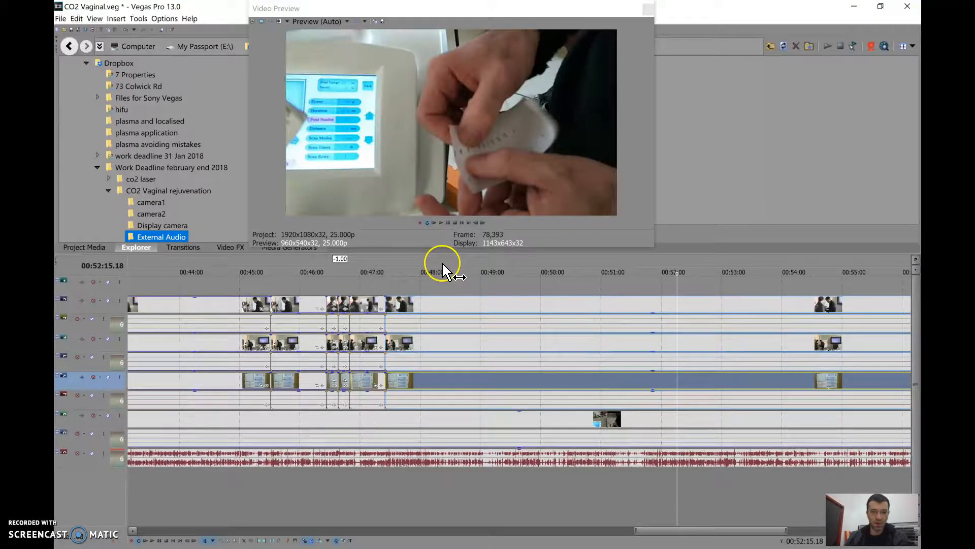
pyautogui.click(468, 263)
pyautogui.click(550, 265)
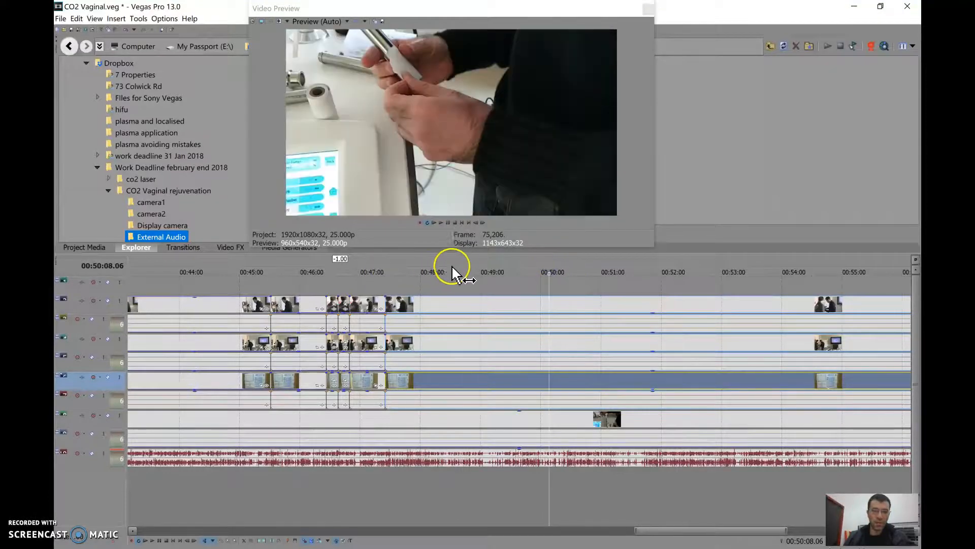
pyautogui.click(458, 267)
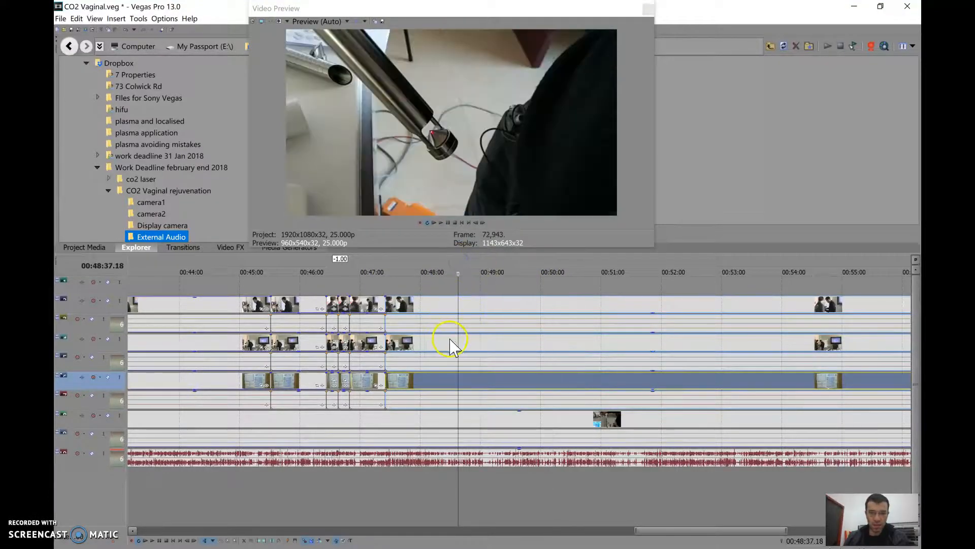
pyautogui.click(460, 364)
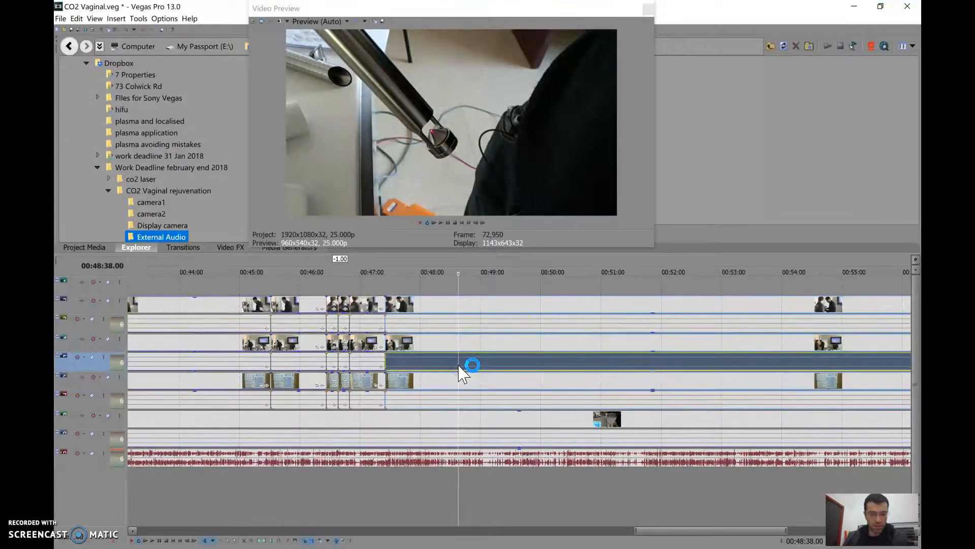
pyautogui.press('s')
# Check the opacity levels of the display clip and the two trainer camera clips in the segment between 00:47:25 and 00:48:38
pyautogui.click(426, 260)
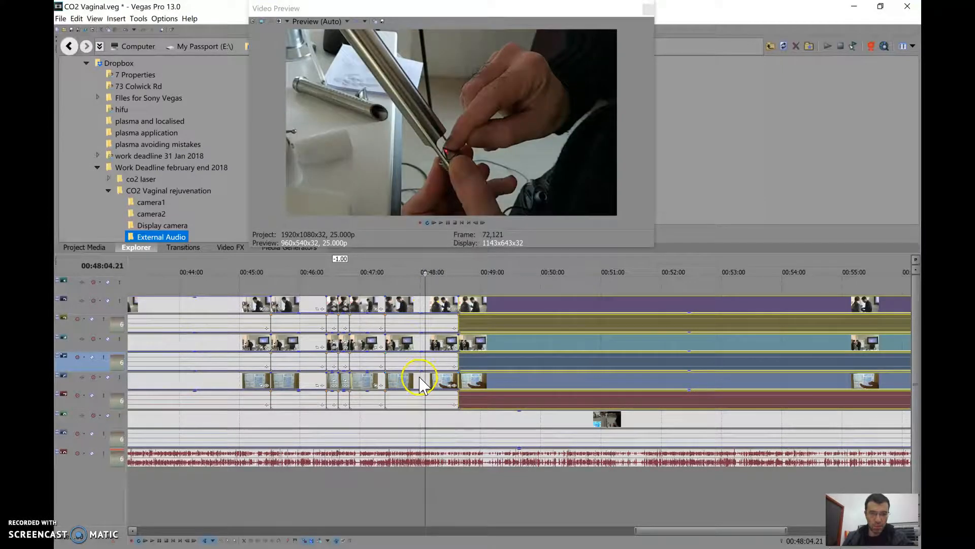
pyautogui.click(417, 380)
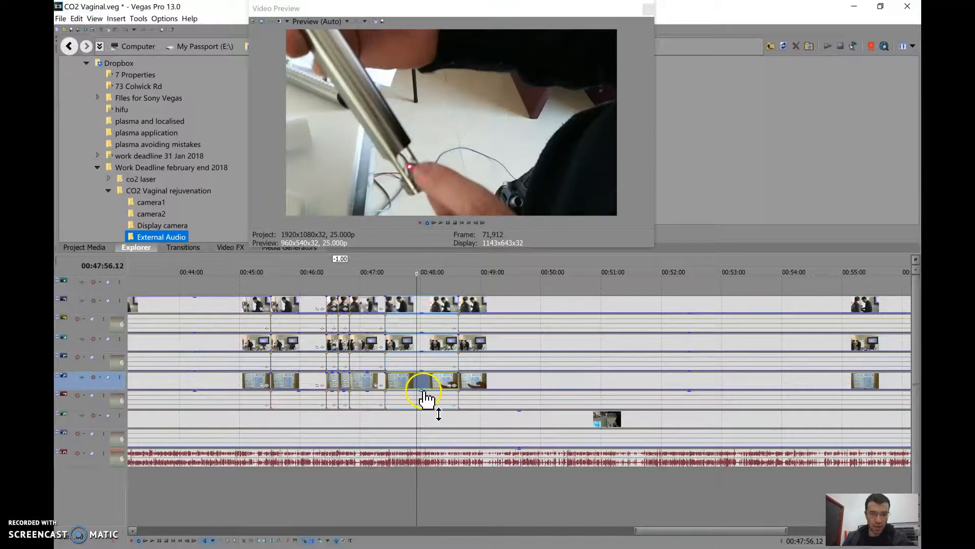
pyautogui.moveTo(425, 396)
pyautogui.mouseDown()
pyautogui.moveTo(423, 371)
pyautogui.moveTo(419, 392)
pyautogui.mouseUp()
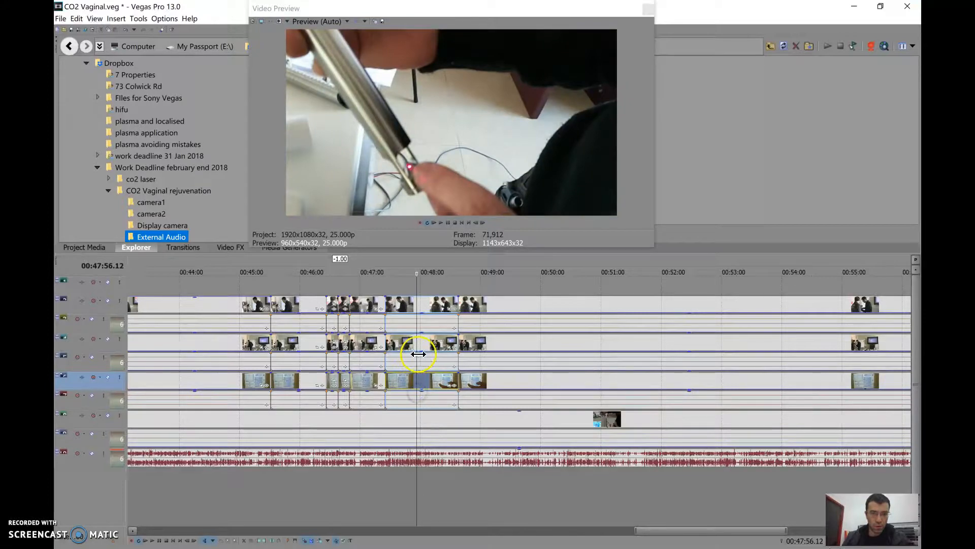
pyautogui.moveTo(424, 358)
pyautogui.mouseDown()
pyautogui.moveTo(426, 333)
pyautogui.moveTo(425, 370)
pyautogui.moveTo(419, 360)
pyautogui.mouseUp()
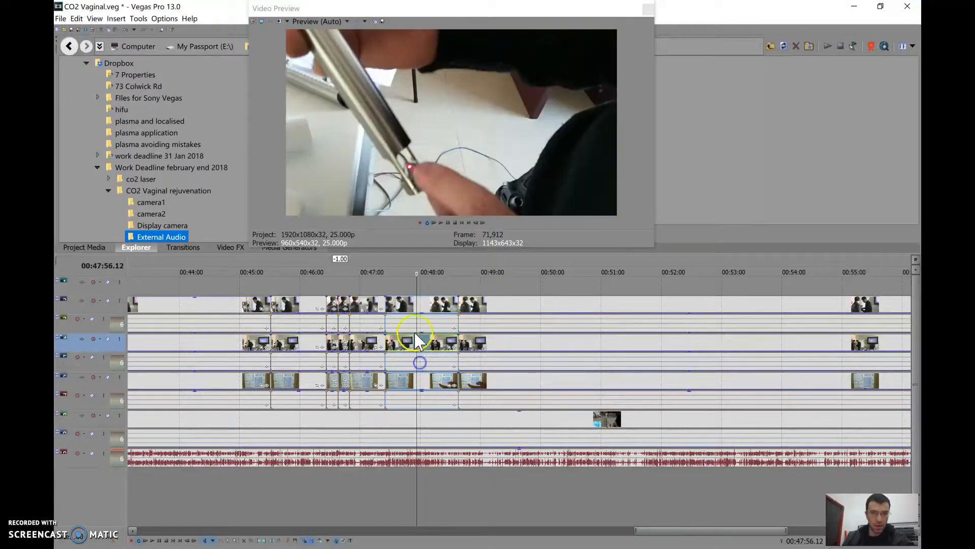
pyautogui.moveTo(422, 311); pyautogui.dragTo(422, 350)
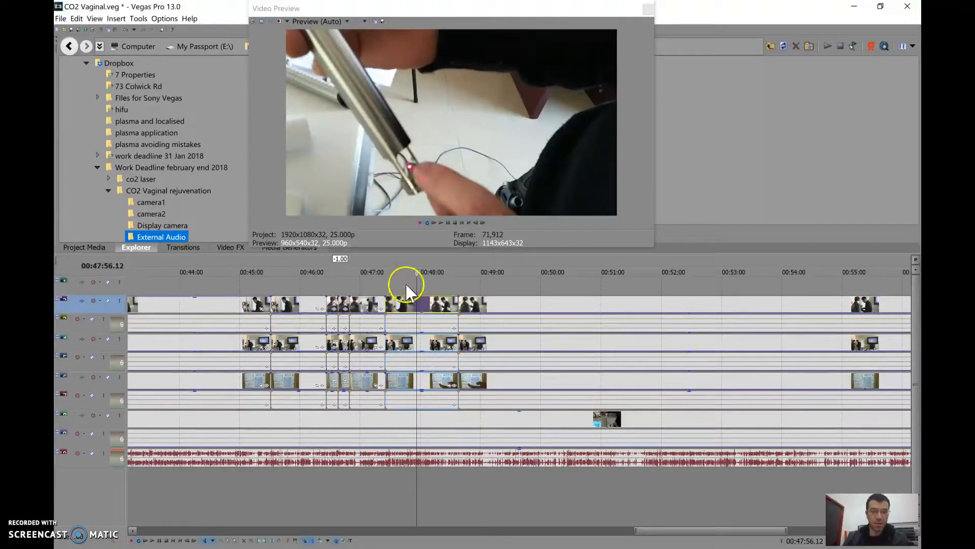
pyautogui.click(412, 258)
pyautogui.click(77, 541)
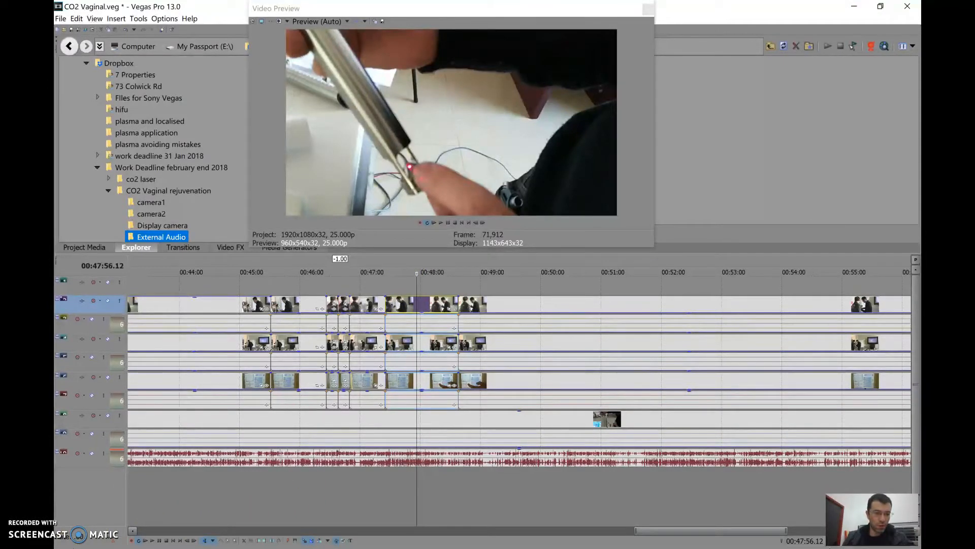